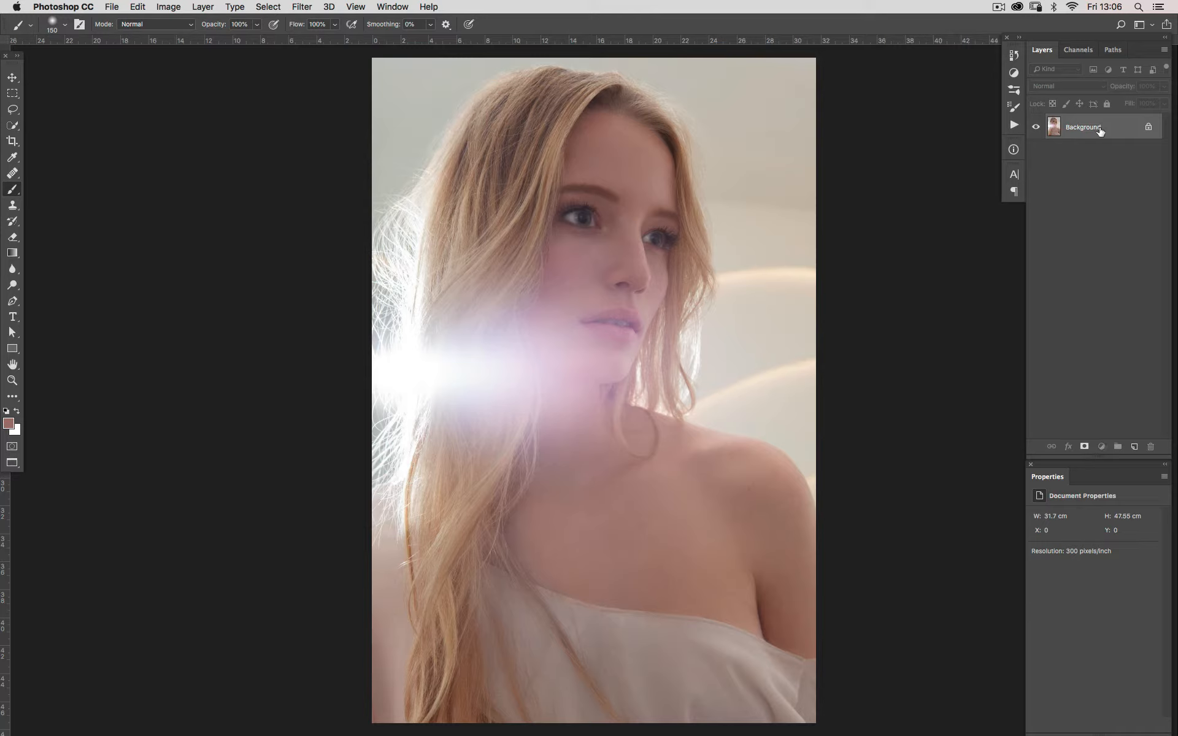
# Duplicate the Background layer and create a layer group named colour above the copy
pyautogui.moveTo(1100, 130); pyautogui.dragTo(1132, 447)
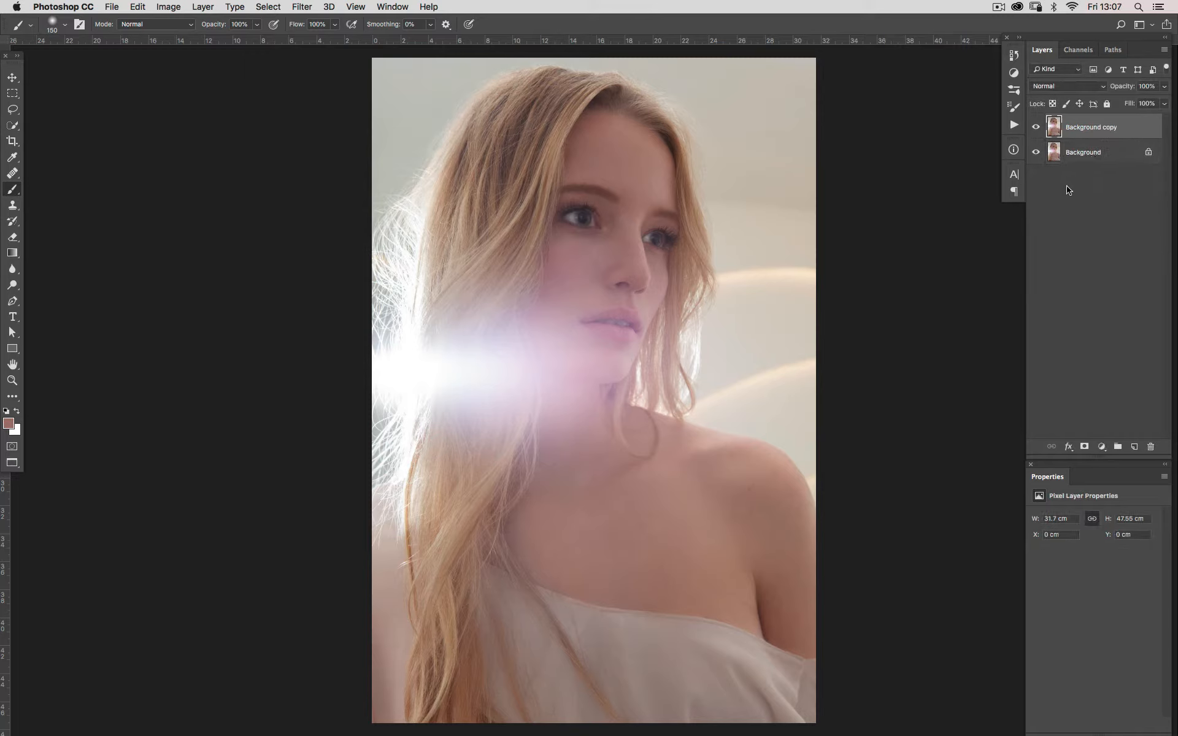
pyautogui.click(1117, 446)
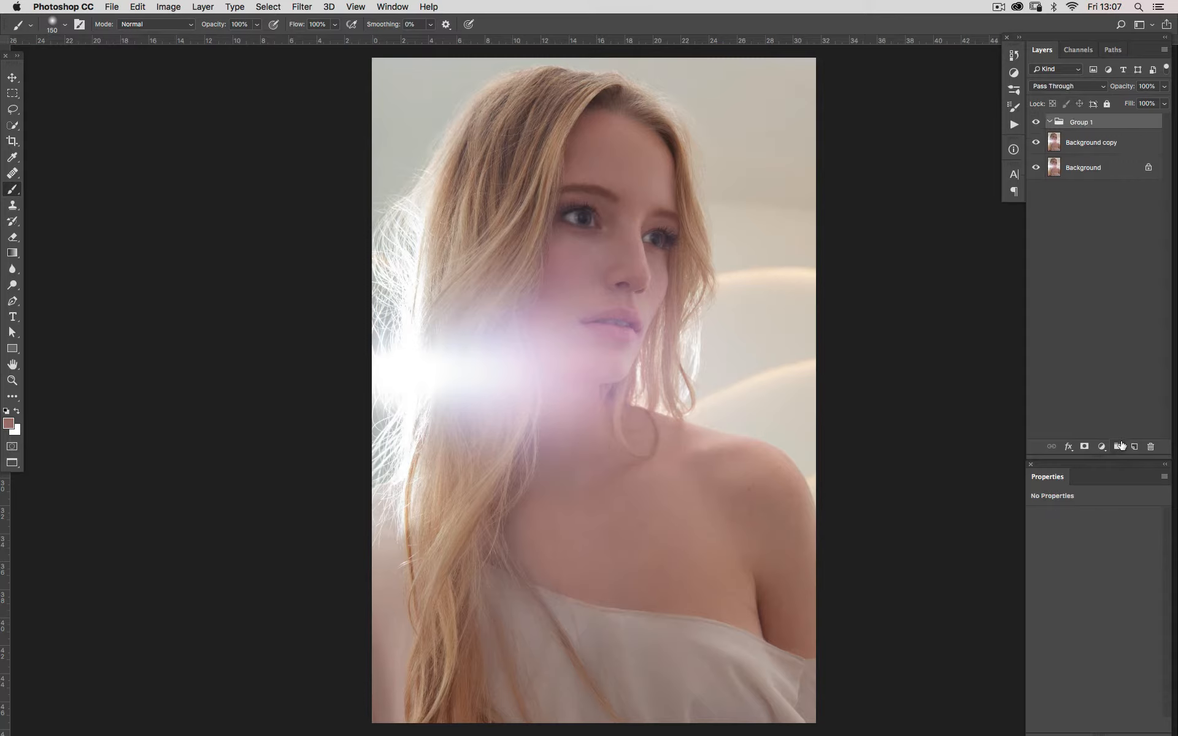
pyautogui.doubleClick(1075, 122)
pyautogui.write('colour')
pyautogui.press('Return')
# Add a Curves adjustment in the colour group, lift the midtones from input 123 to output 141, and name it "+"
pyautogui.click(1101, 447)
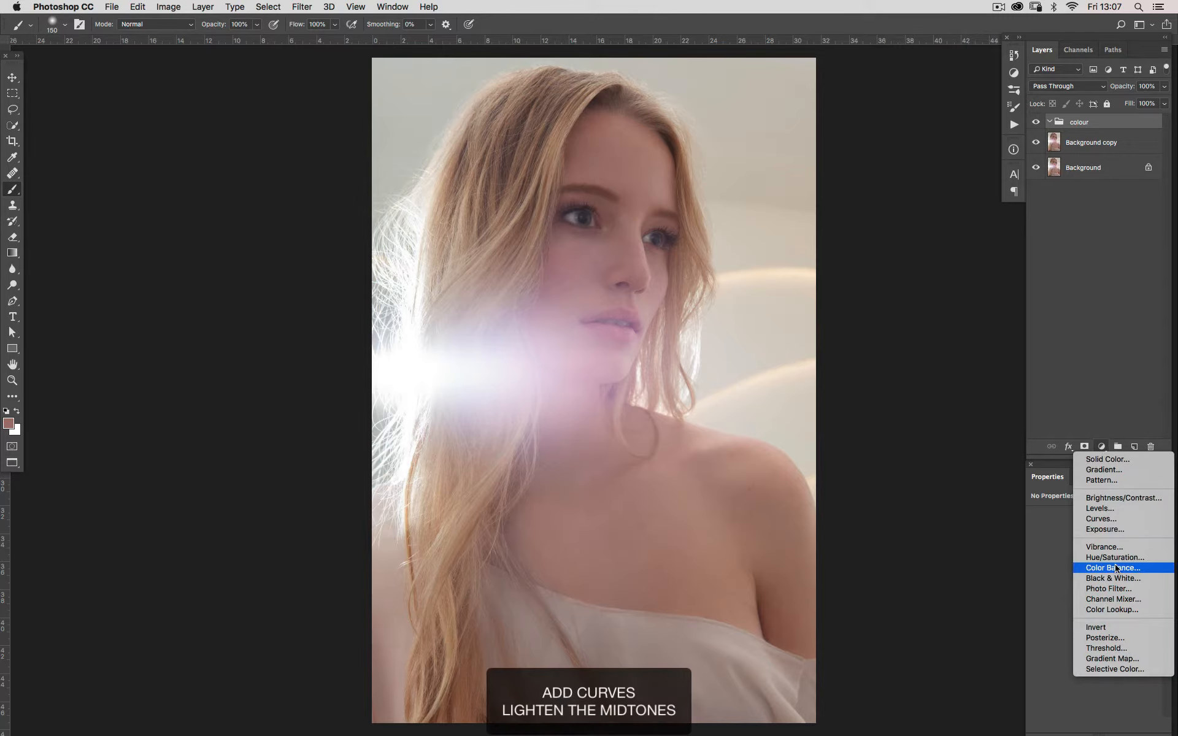
pyautogui.click(1101, 519)
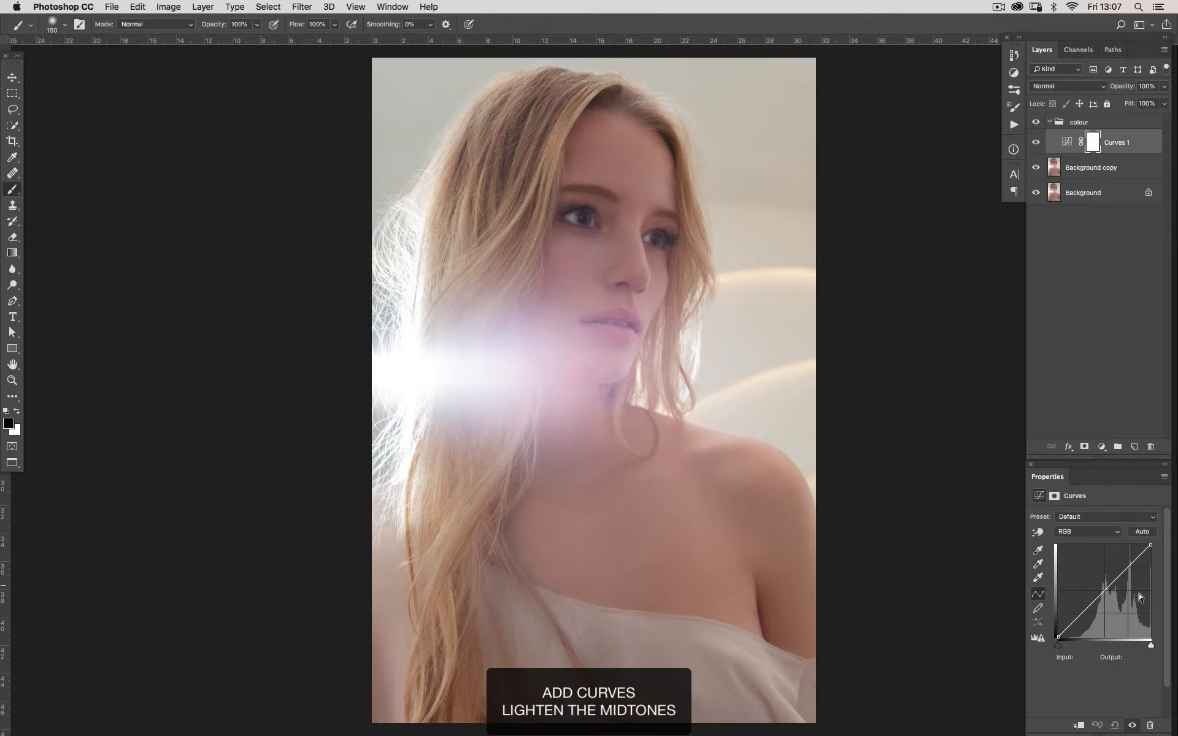
pyautogui.moveTo(1104, 590); pyautogui.dragTo(1102, 585)
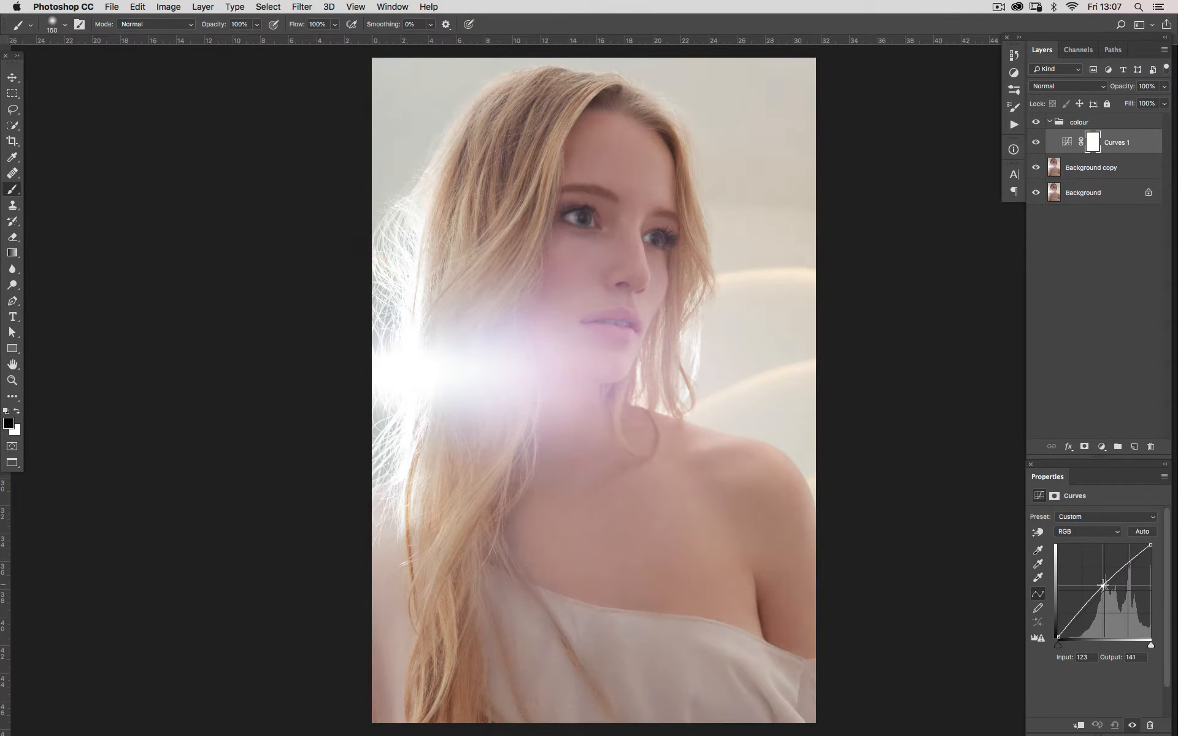
pyautogui.doubleClick(1111, 143)
pyautogui.press('BackSpace')
# Add a second Curves adjustment in Screen blend mode, name it flare, and set its opacity to 50%
pyautogui.click(1101, 447)
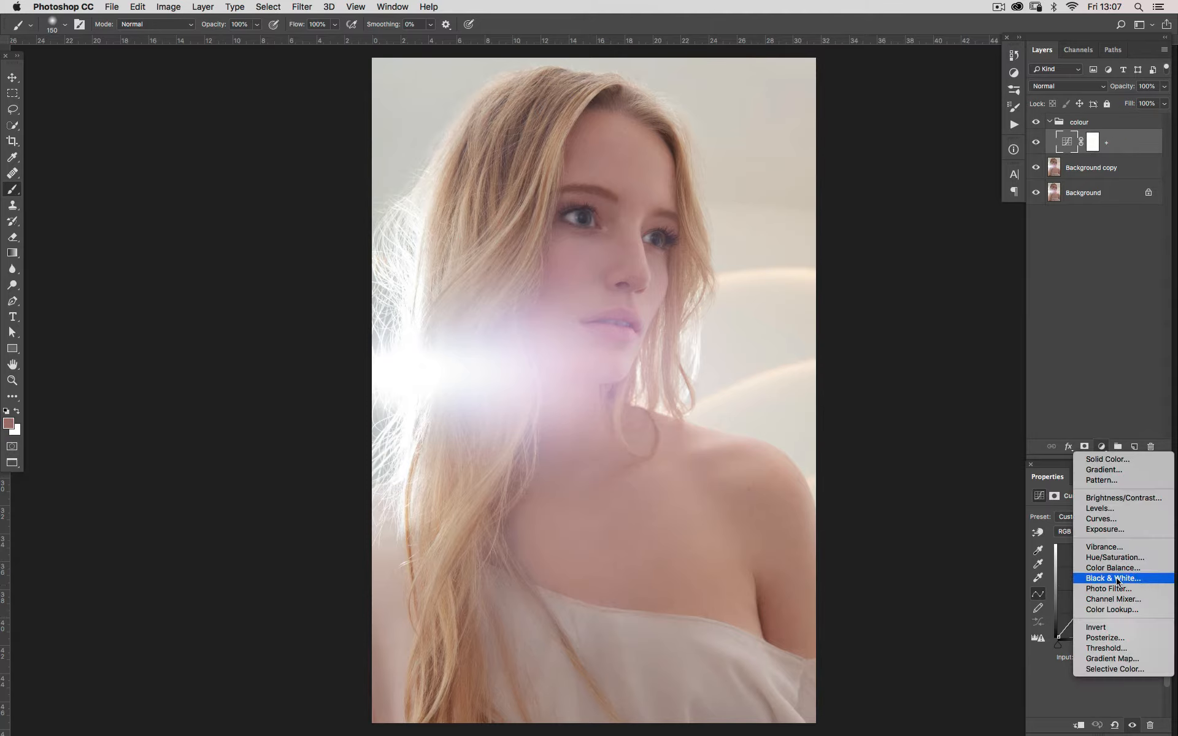
pyautogui.click(1101, 518)
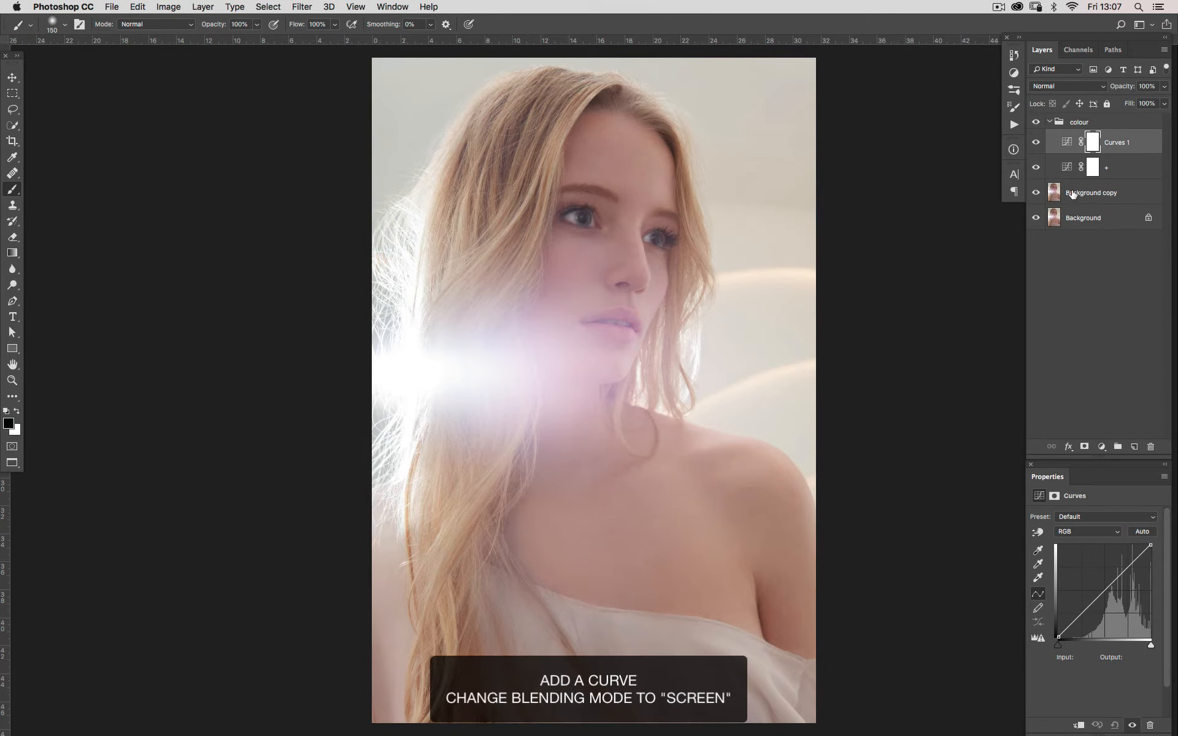
pyautogui.click(1055, 88)
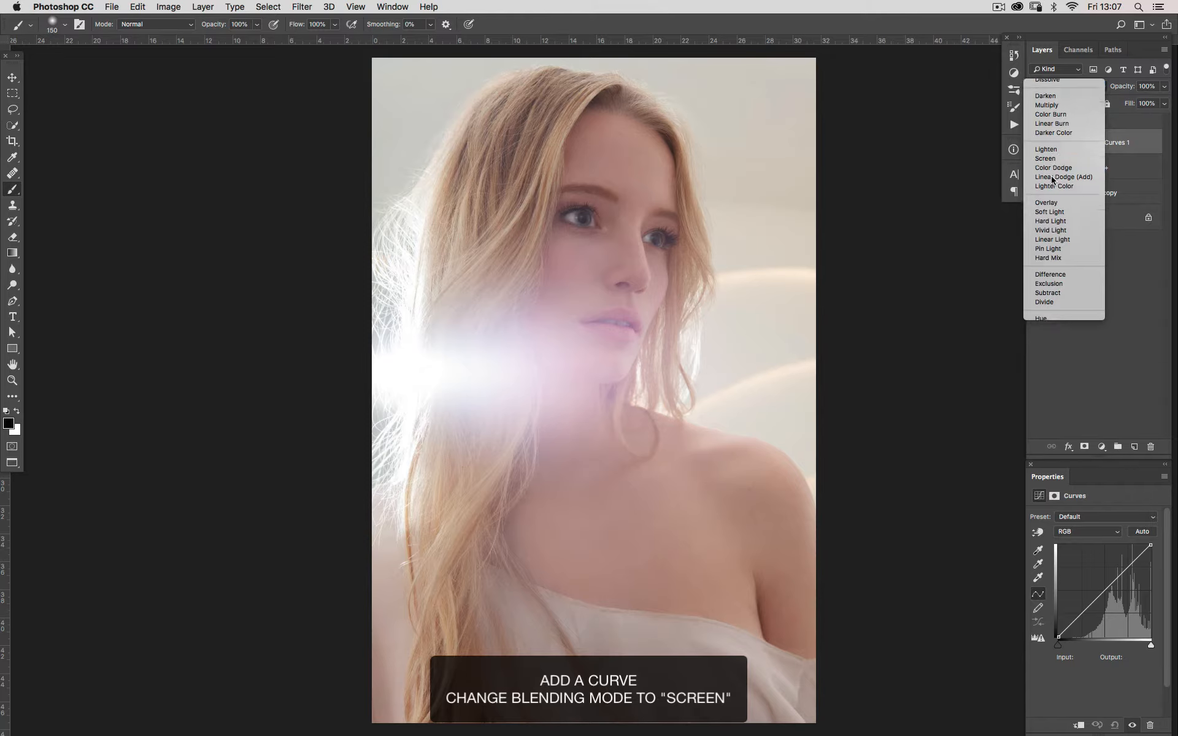
pyautogui.click(1046, 174)
pyautogui.doubleClick(1114, 143)
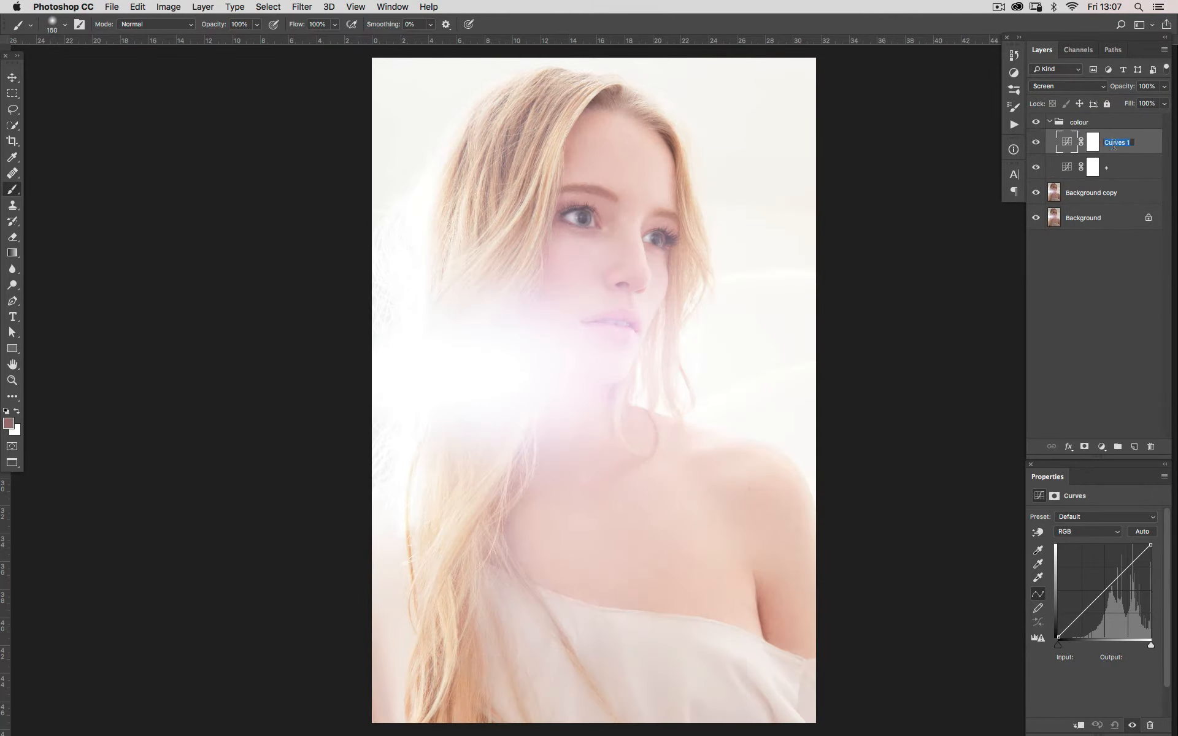
pyautogui.press('BackSpace')
pyautogui.press('Return')
pyautogui.press('v')
pyautogui.press('5')
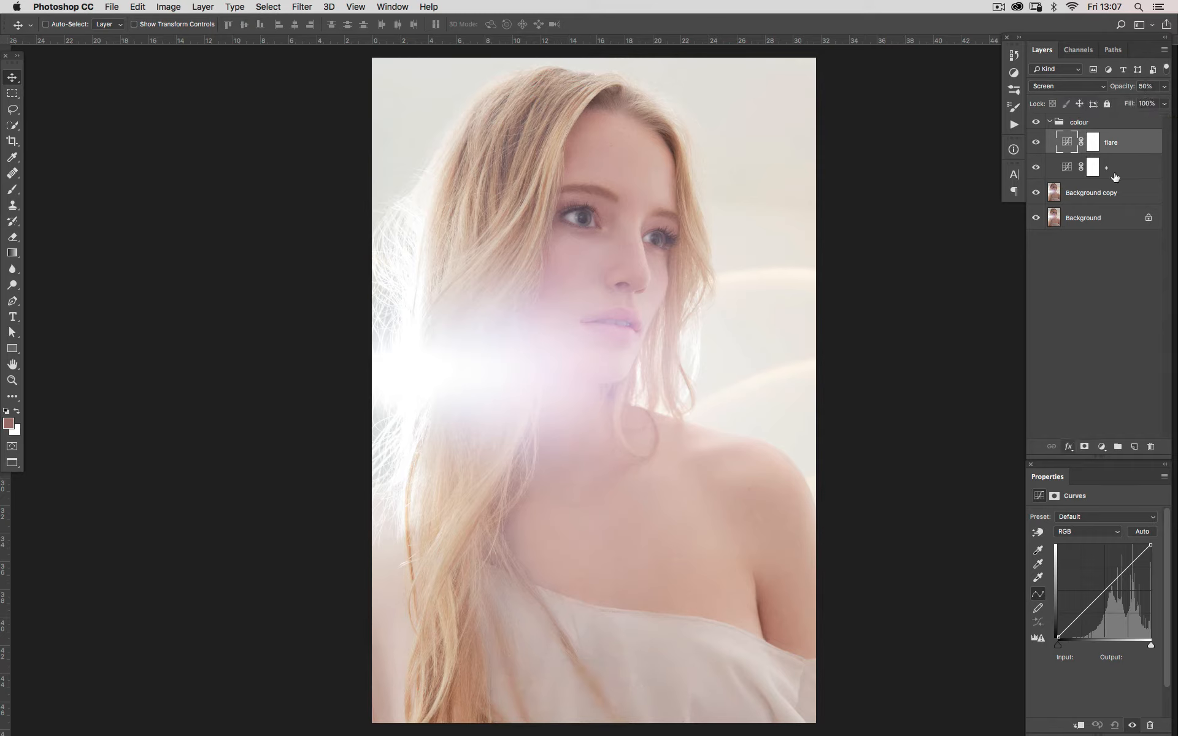
# In the flare layer's blending options, split the Underlying Layer shadow slider, move its upper half to 255, and compare with the preview off
pyautogui.click(1095, 148)
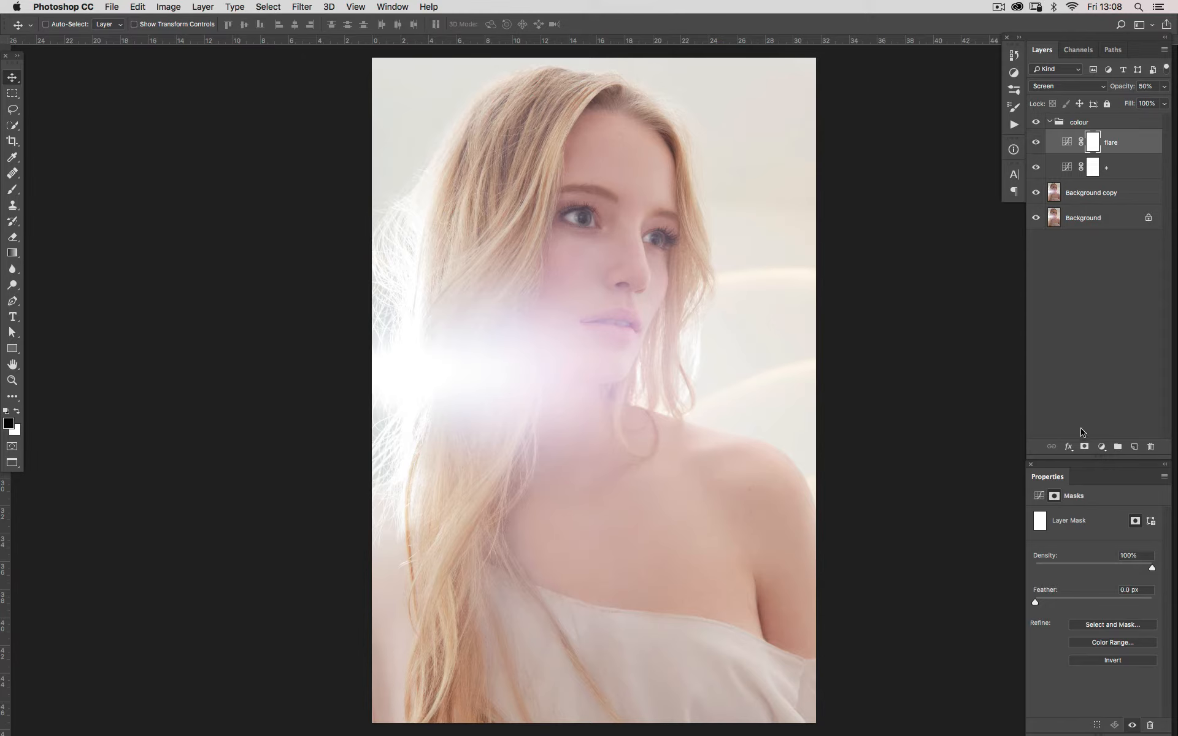
pyautogui.click(1068, 447)
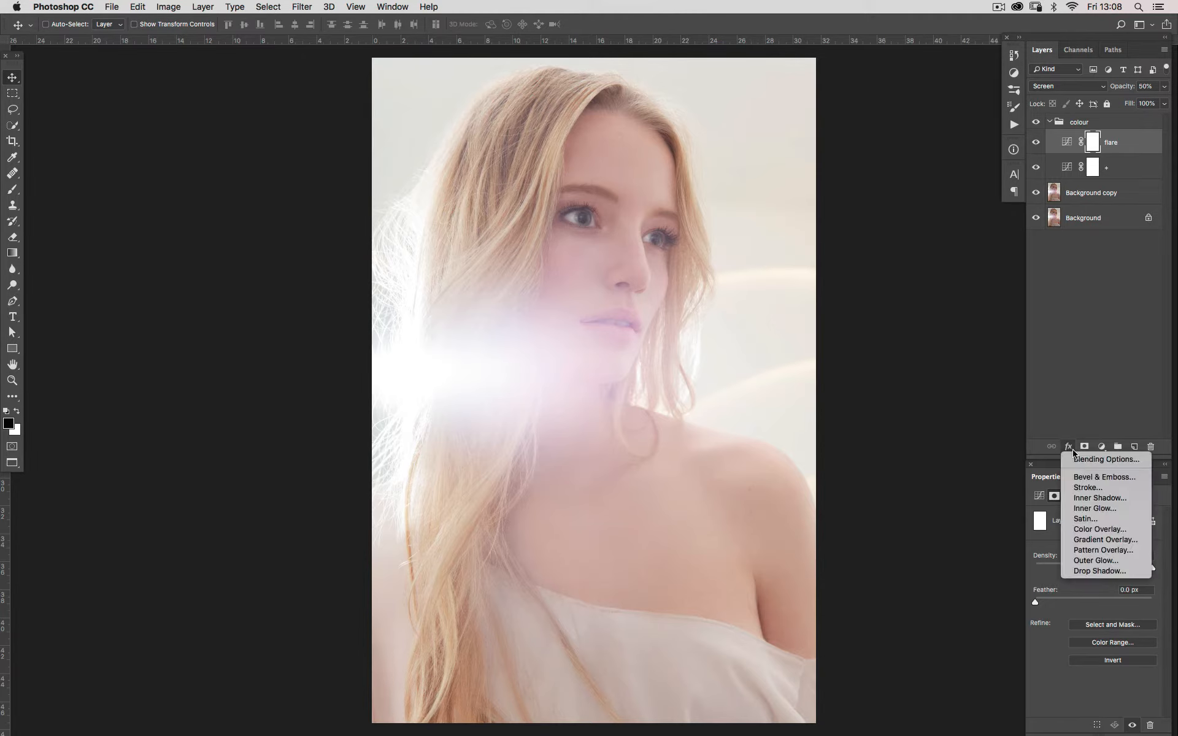
pyautogui.click(1080, 460)
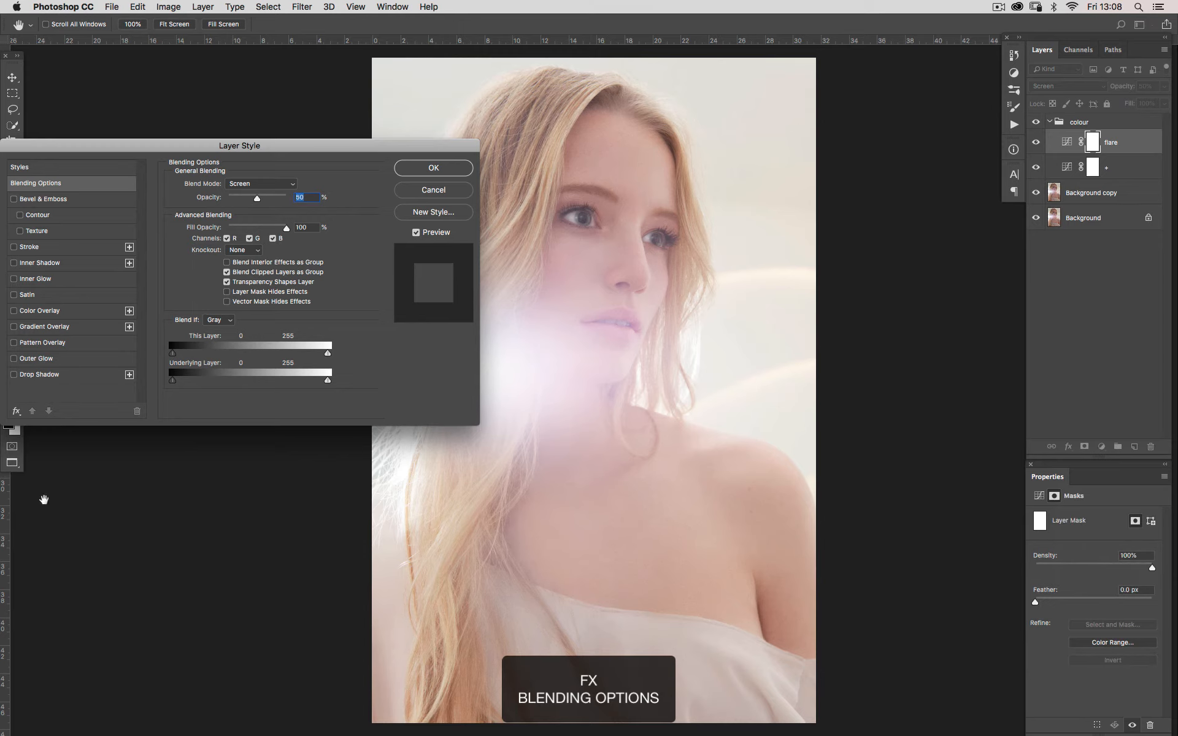
pyautogui.moveTo(175, 147); pyautogui.dragTo(174, 146)
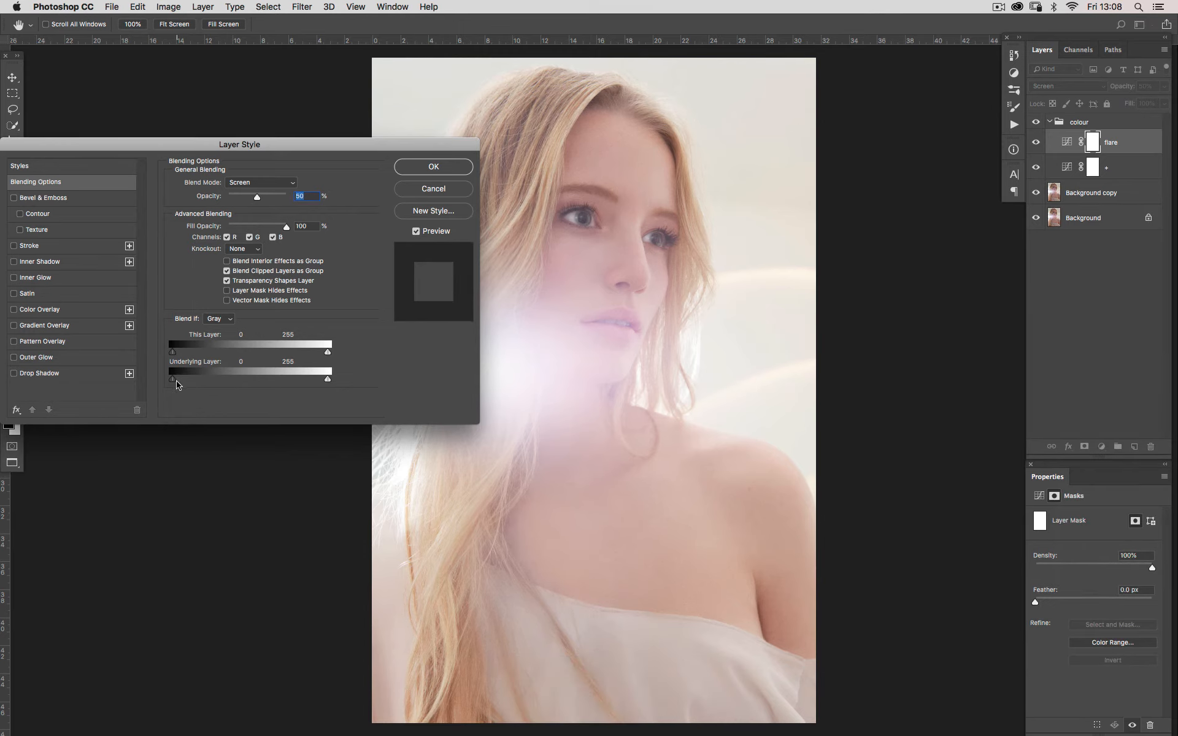
pyautogui.press('alt')
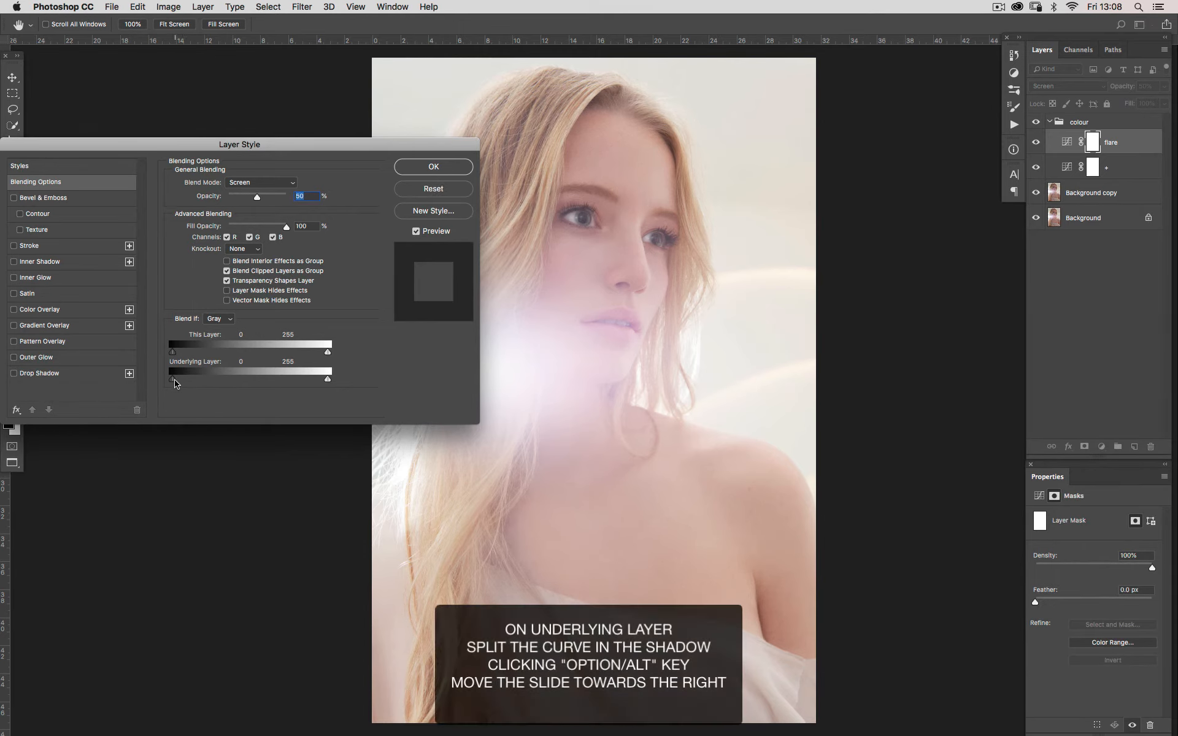
pyautogui.moveTo(176, 384); pyautogui.dragTo(389, 415)
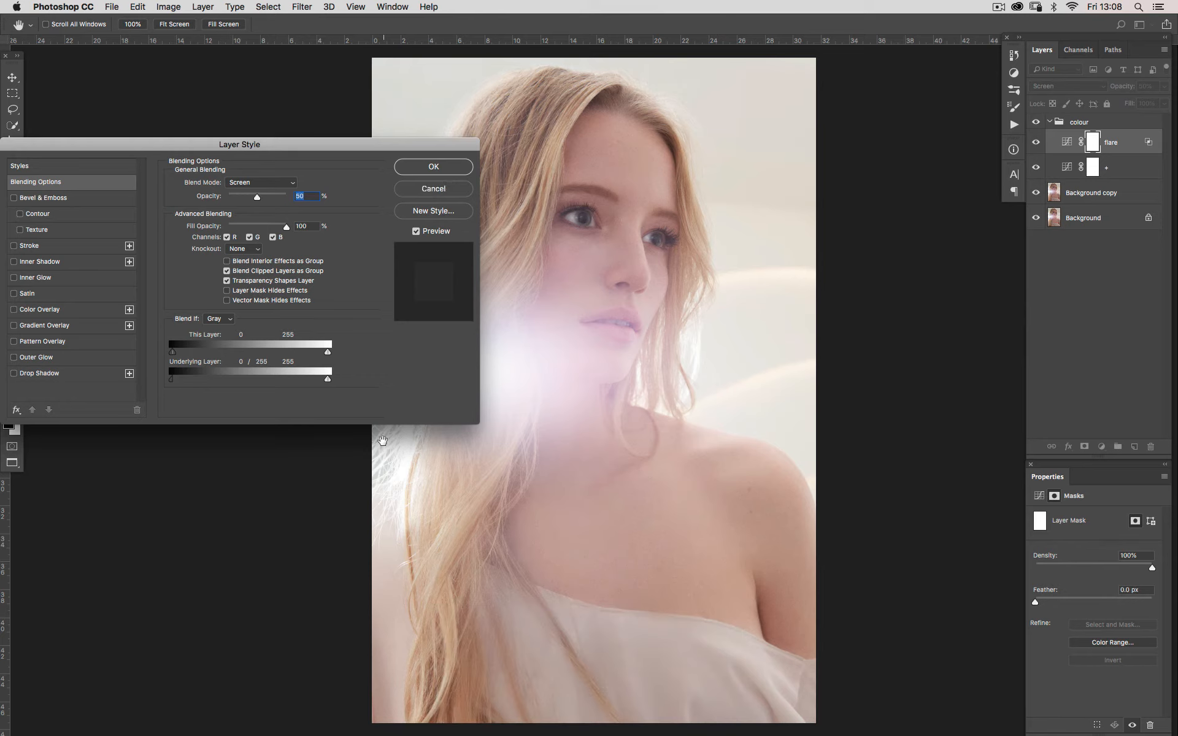
pyautogui.moveTo(171, 382); pyautogui.dragTo(191, 384)
pyautogui.click(417, 232)
pyautogui.click(416, 231)
pyautogui.click(417, 231)
pyautogui.click(417, 232)
pyautogui.click(447, 167)
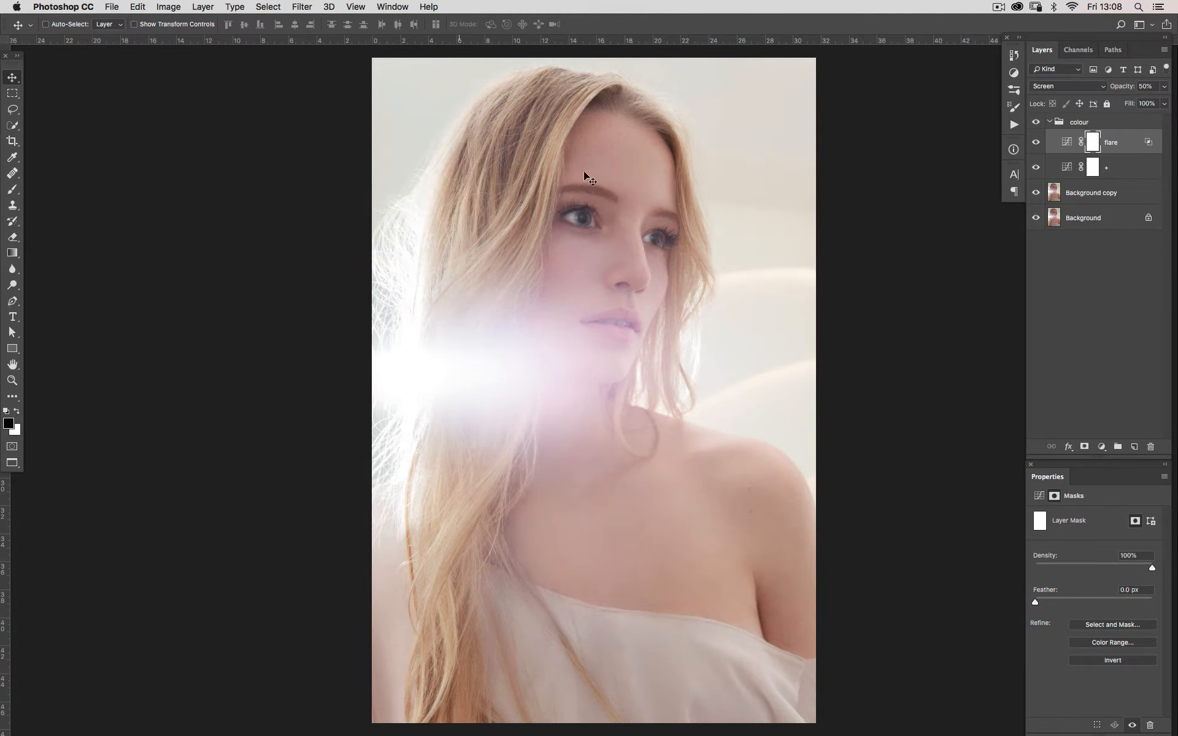
# Compare the image with and without the flare layer and the whole colour group
pyautogui.click(1036, 144)
pyautogui.click(1037, 144)
pyautogui.click(1037, 143)
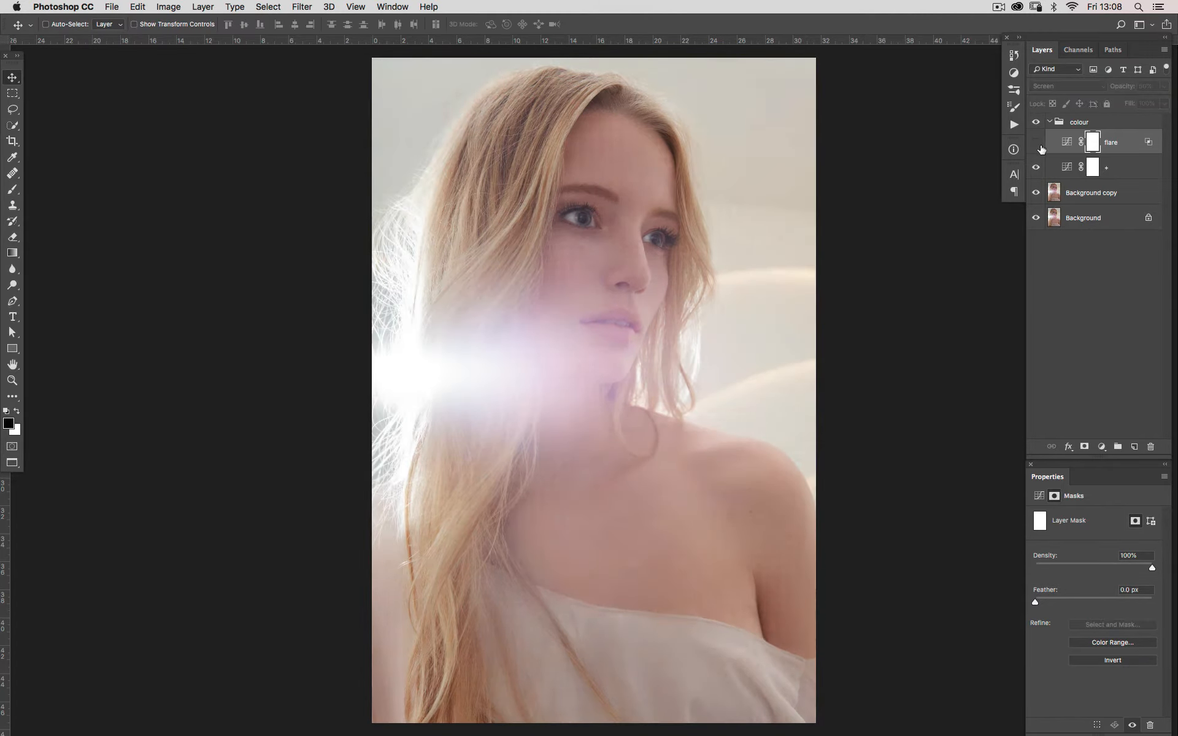
pyautogui.click(1038, 145)
pyautogui.click(1038, 145)
pyautogui.click(1038, 145)
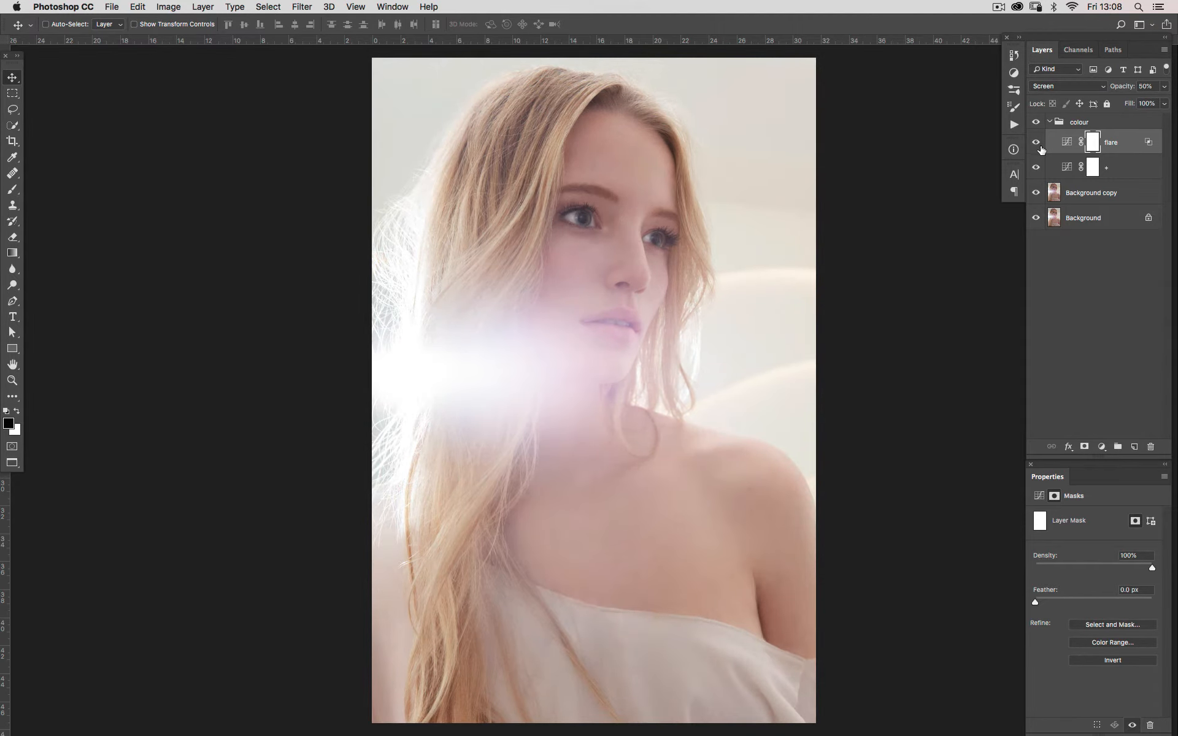
pyautogui.click(1039, 146)
pyautogui.click(1039, 146)
pyautogui.click(1037, 146)
pyautogui.click(1036, 146)
pyautogui.click(1036, 123)
pyautogui.click(1036, 124)
pyautogui.click(1036, 123)
pyautogui.click(1036, 123)
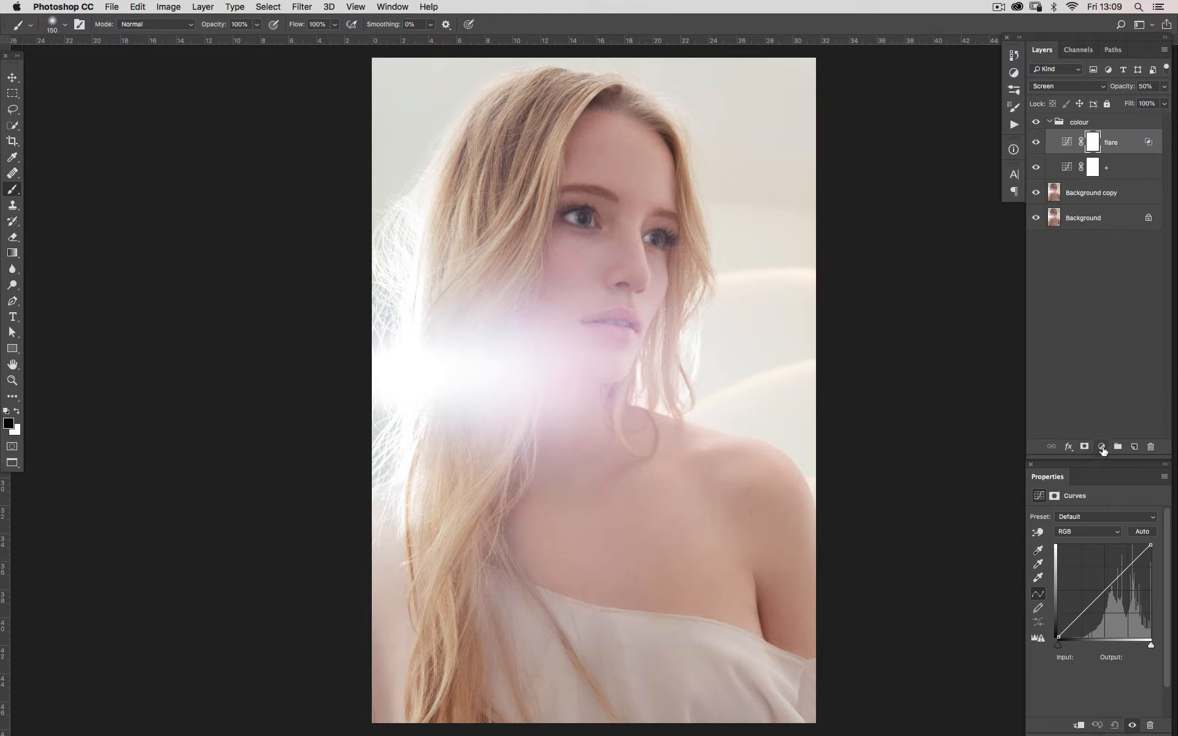
# Add a Brightness/Contrast adjustment above flare with Use Legacy enabled and contrast at 10, and check its effect on and off
pyautogui.click(1101, 447)
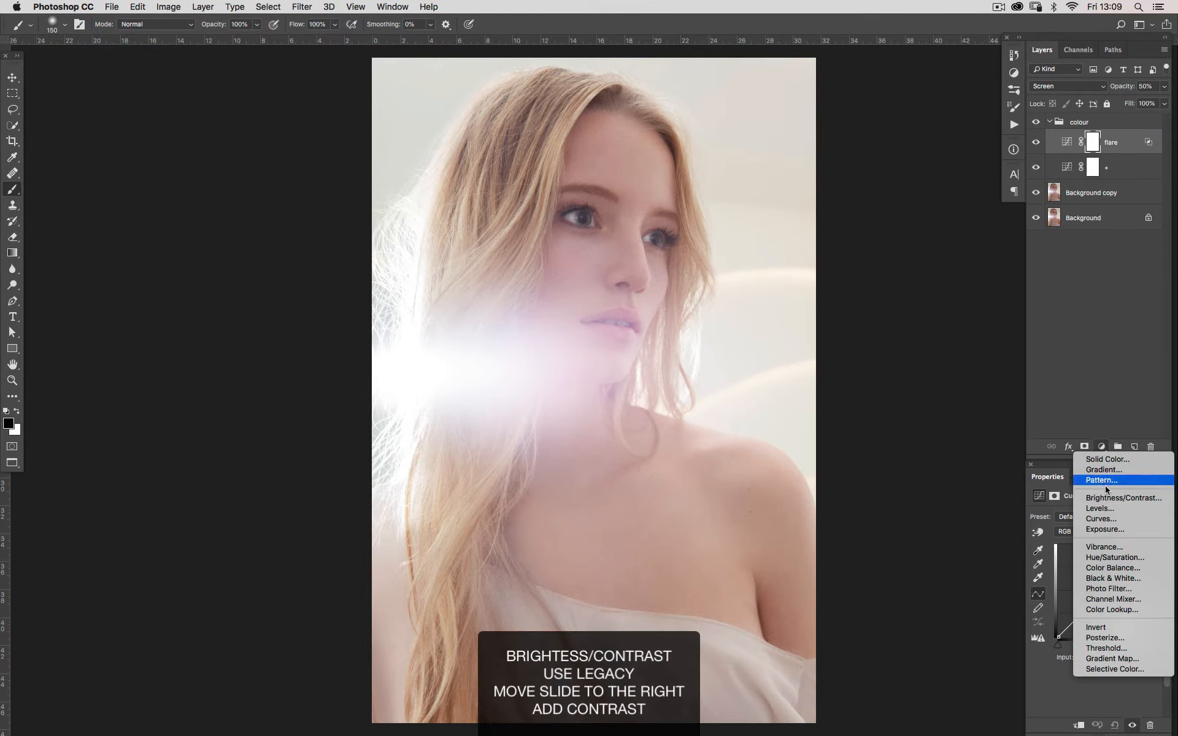
pyautogui.click(1108, 500)
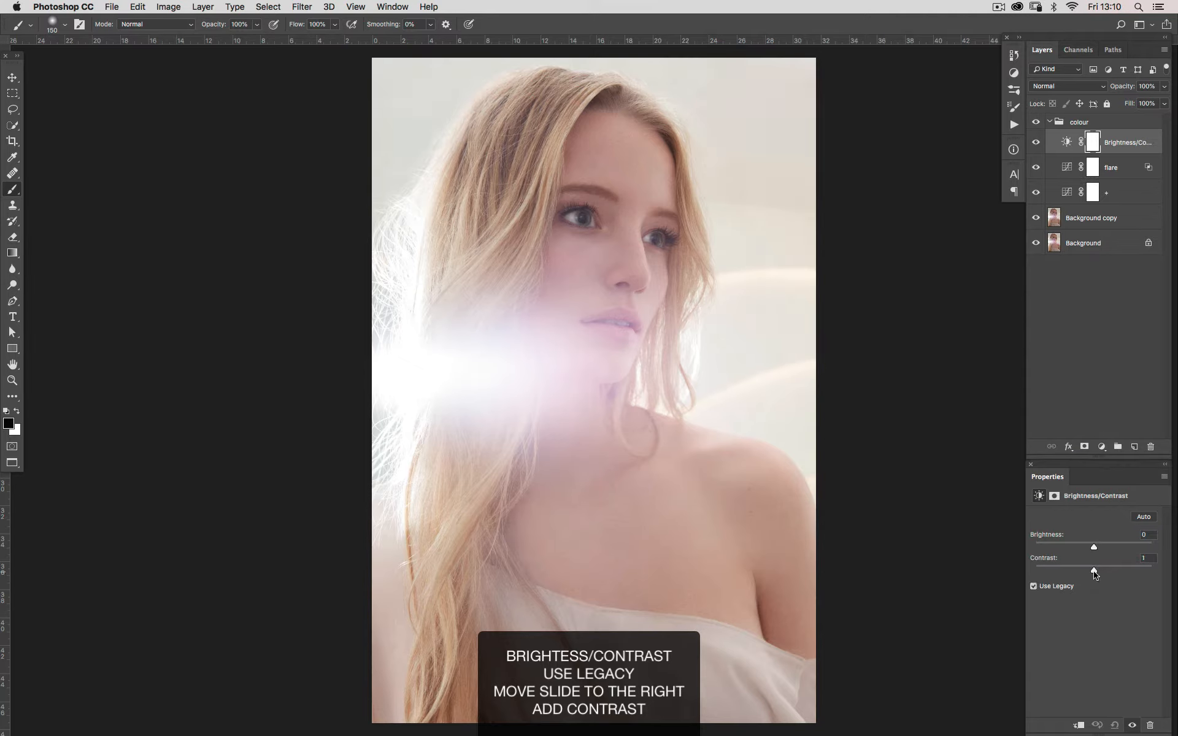
pyautogui.moveTo(1095, 574); pyautogui.dragTo(1101, 574)
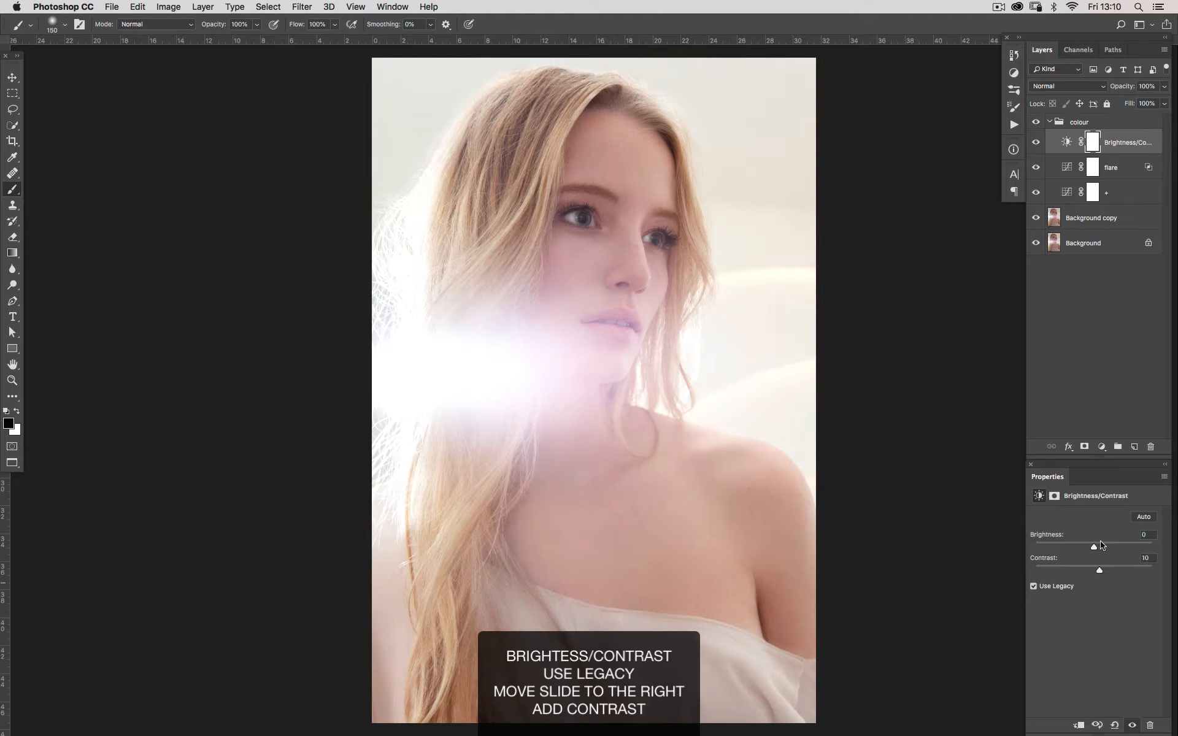
pyautogui.click(1037, 142)
pyautogui.click(1037, 142)
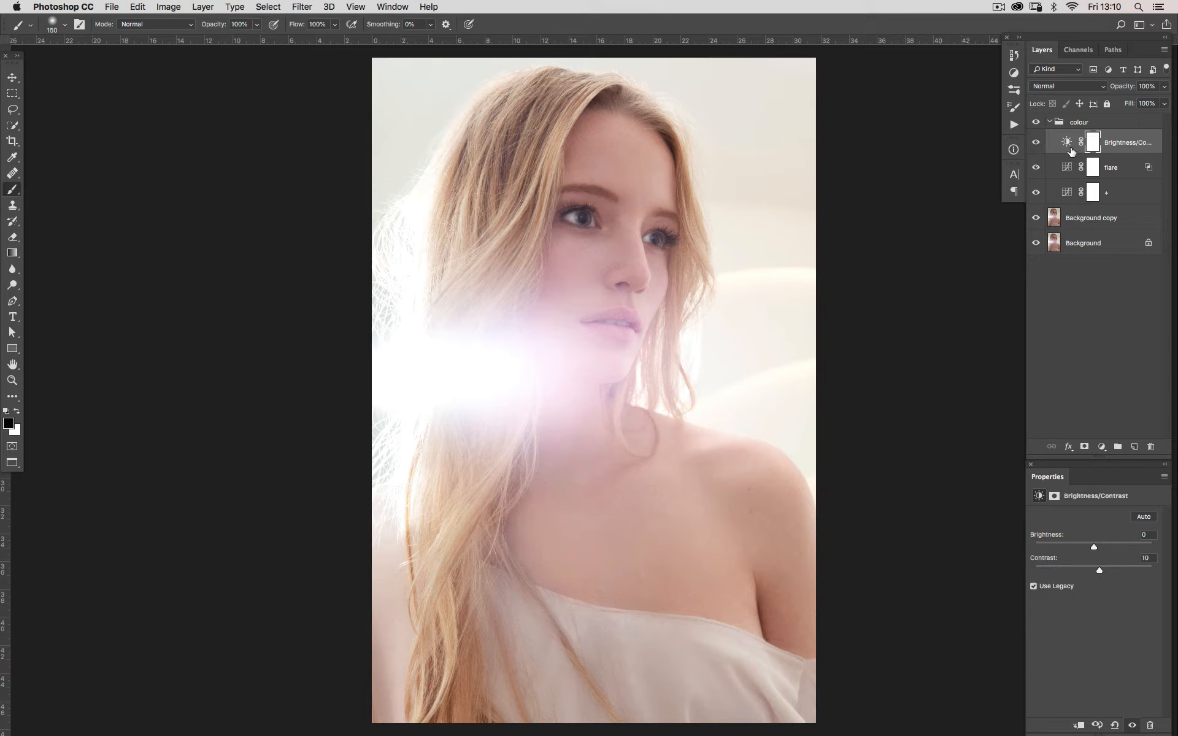
# Add a Curves adjustment above Brightness/Contrast, lower the Blue channel's highlight point to output 241, and compare before and after
pyautogui.click(1101, 447)
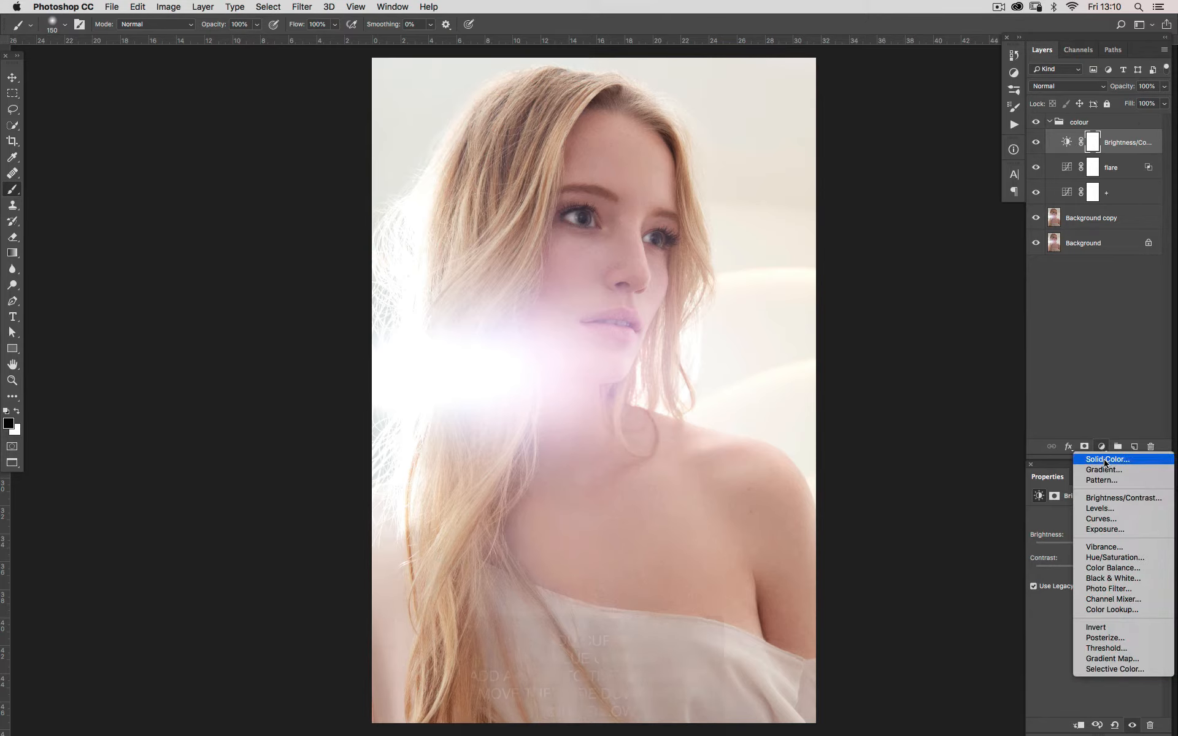
pyautogui.click(1105, 519)
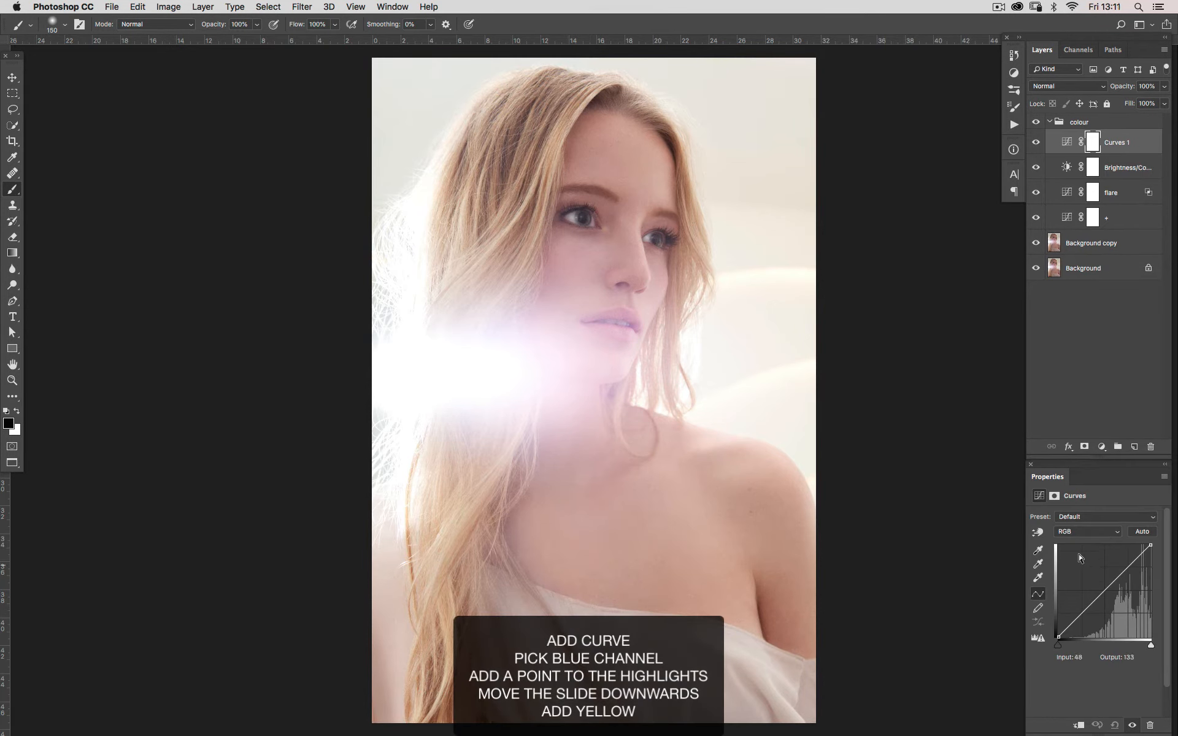
pyautogui.click(1076, 532)
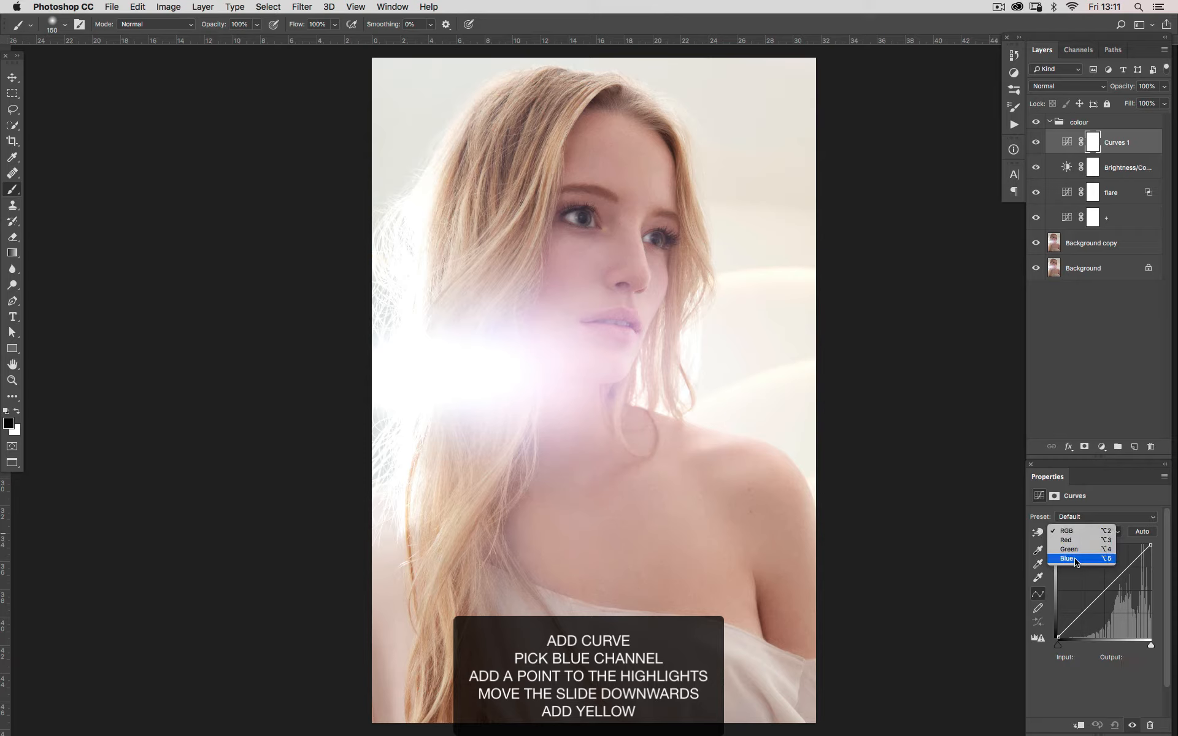
pyautogui.click(1075, 560)
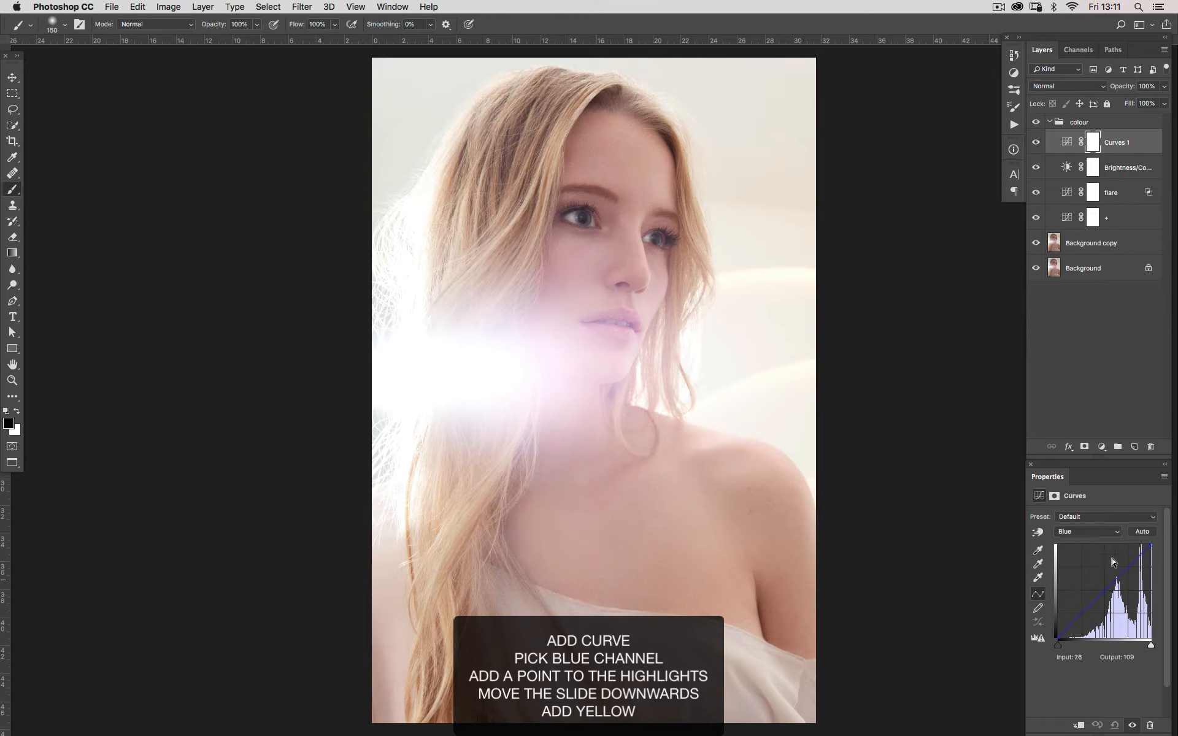
pyautogui.click(1151, 544)
pyautogui.press('Down')
pyautogui.press('Down')
pyautogui.press('Down')
pyautogui.press('Down')
pyautogui.press('Down')
pyautogui.press('Down')
pyautogui.press('Down')
pyautogui.press('Down')
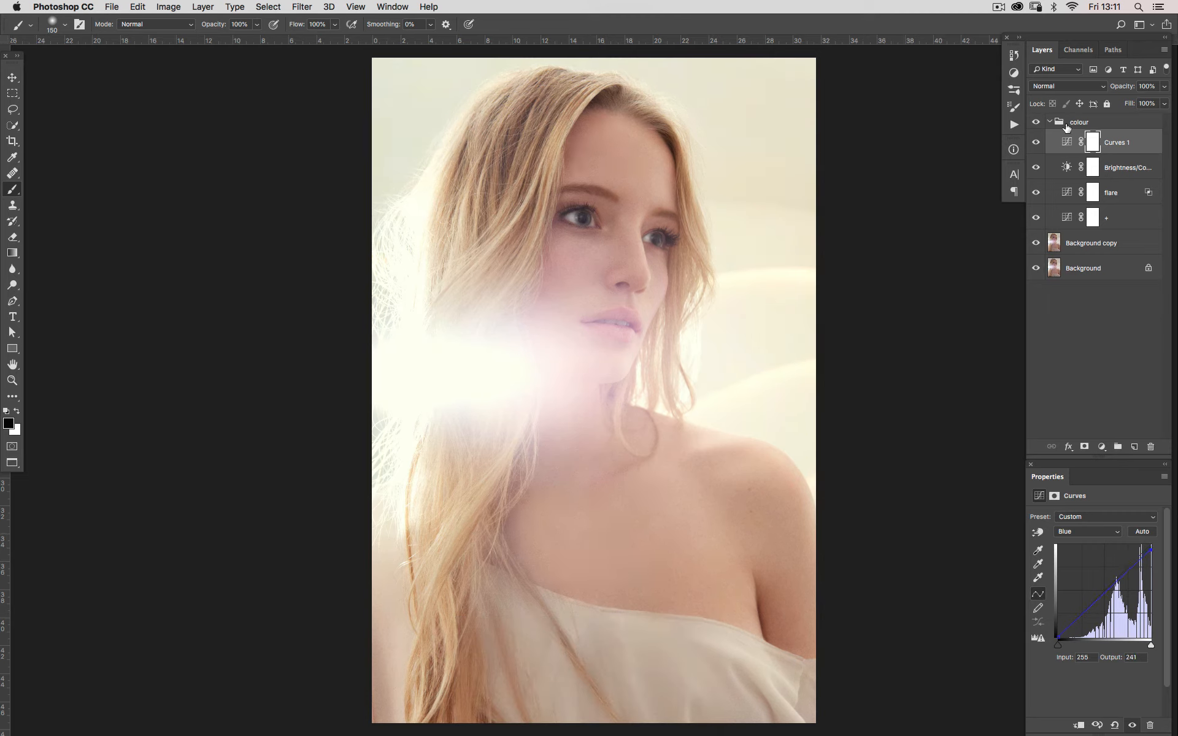
pyautogui.click(1036, 142)
pyautogui.click(1034, 145)
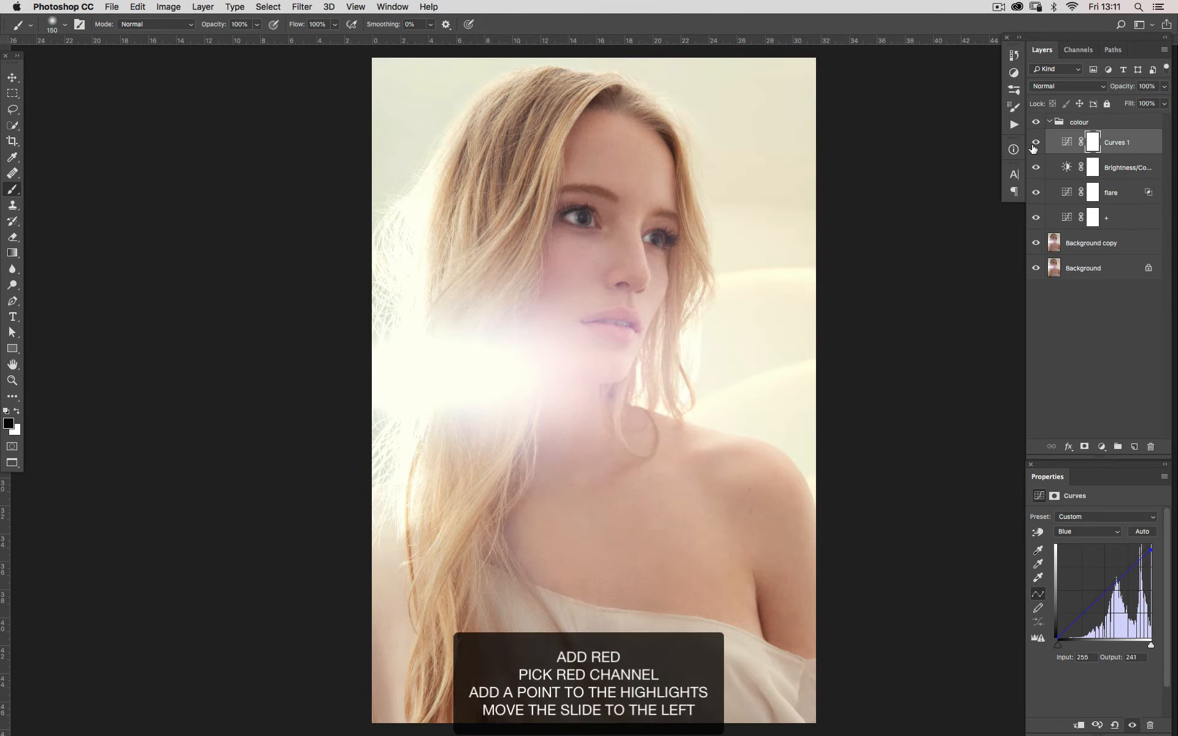
pyautogui.click(1035, 144)
pyautogui.click(1034, 145)
# In the same Curves adjustment, move the Red channel's highlight point to input 251 with output 255, and compare before and after
pyautogui.click(1108, 533)
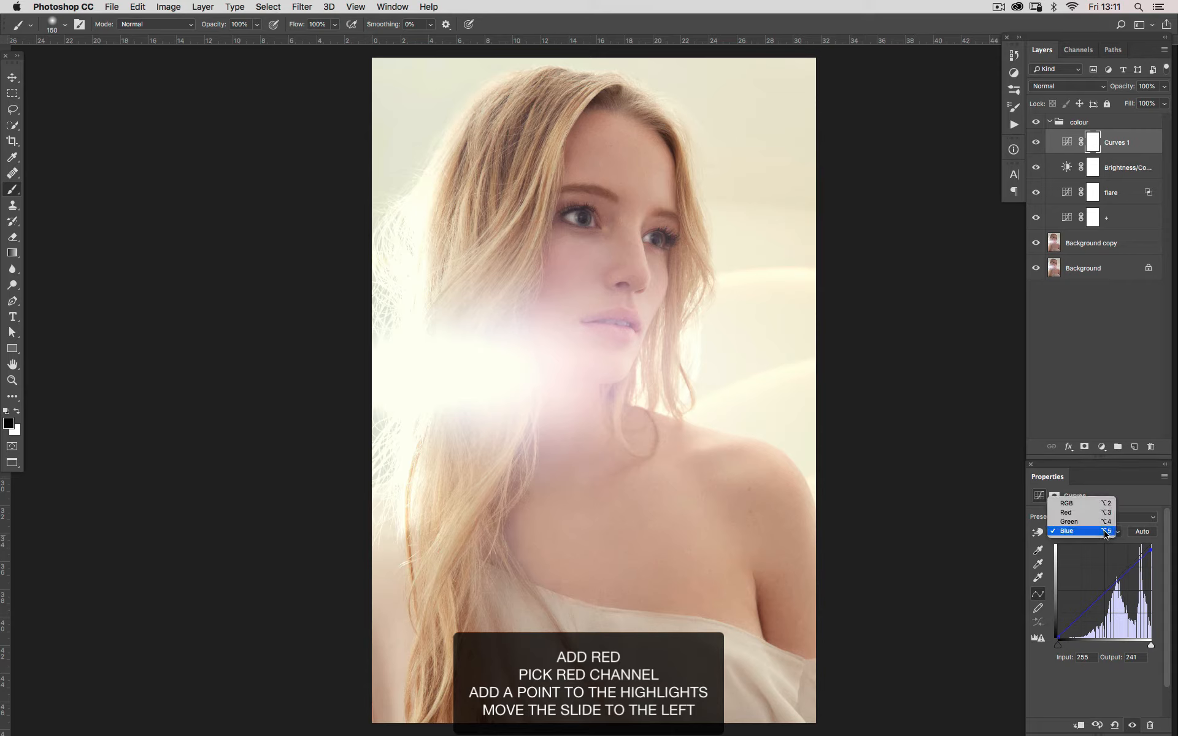
pyautogui.click(1080, 510)
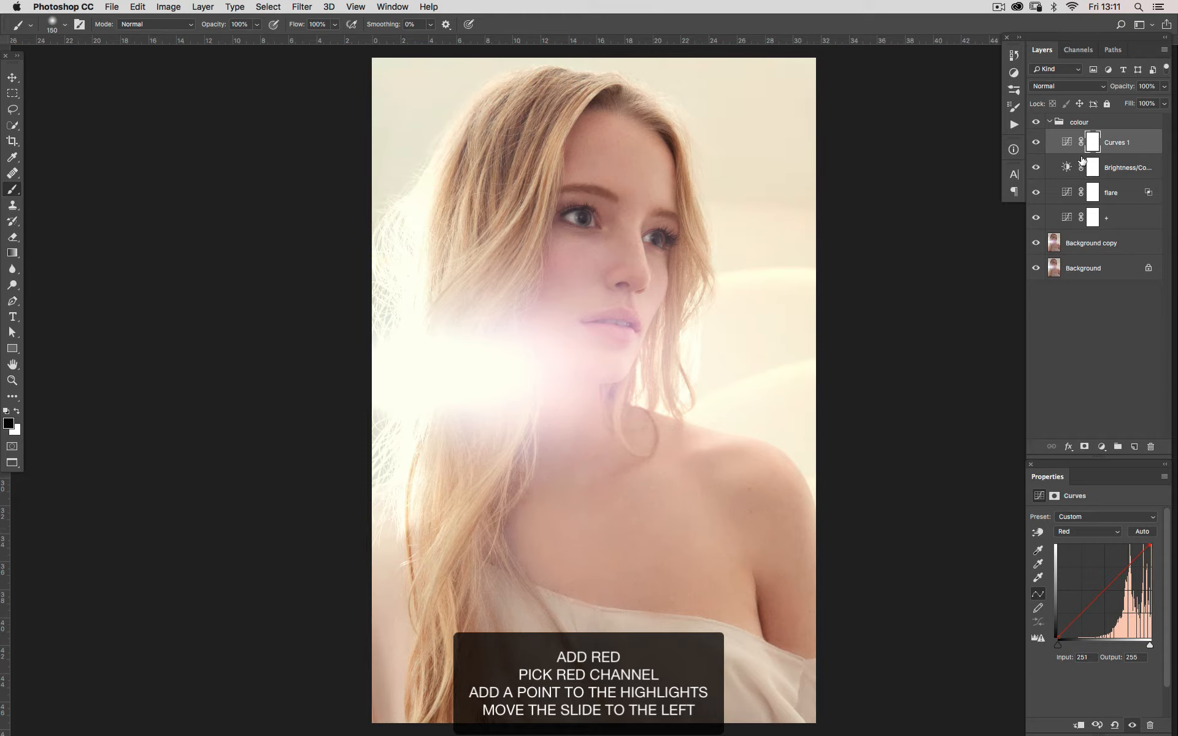
pyautogui.click(1035, 143)
pyautogui.click(1036, 145)
pyautogui.click(1035, 145)
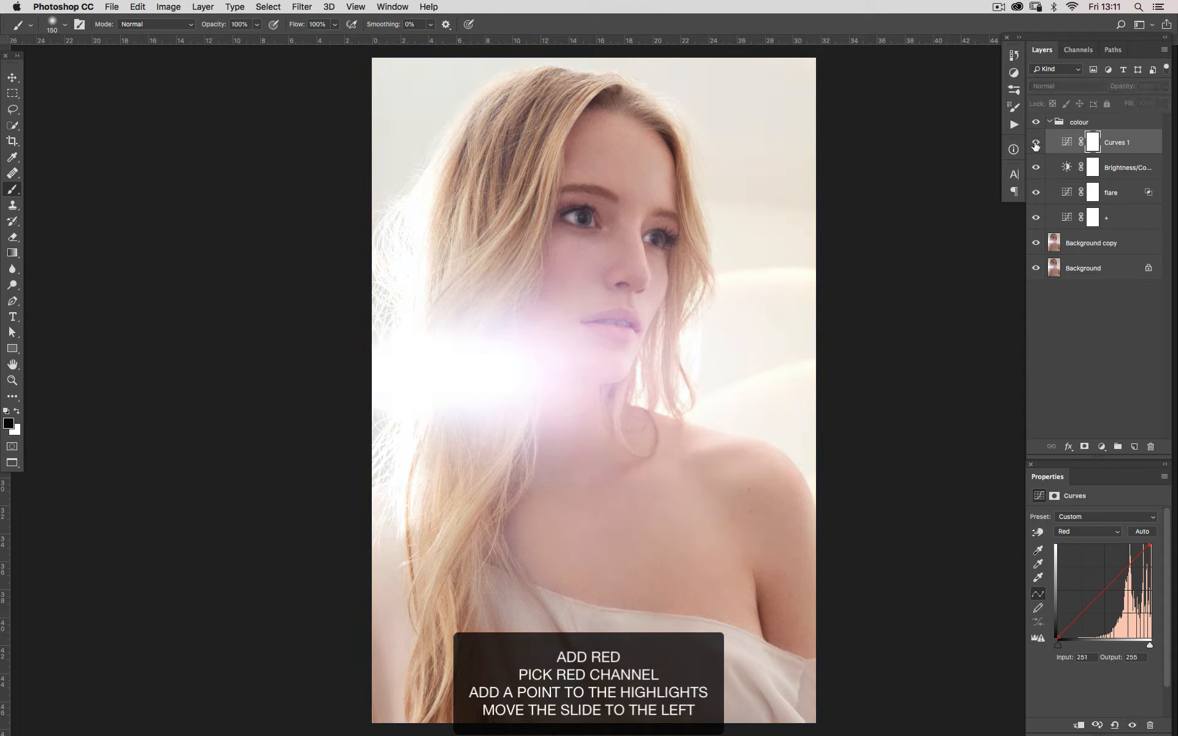
pyautogui.click(1036, 145)
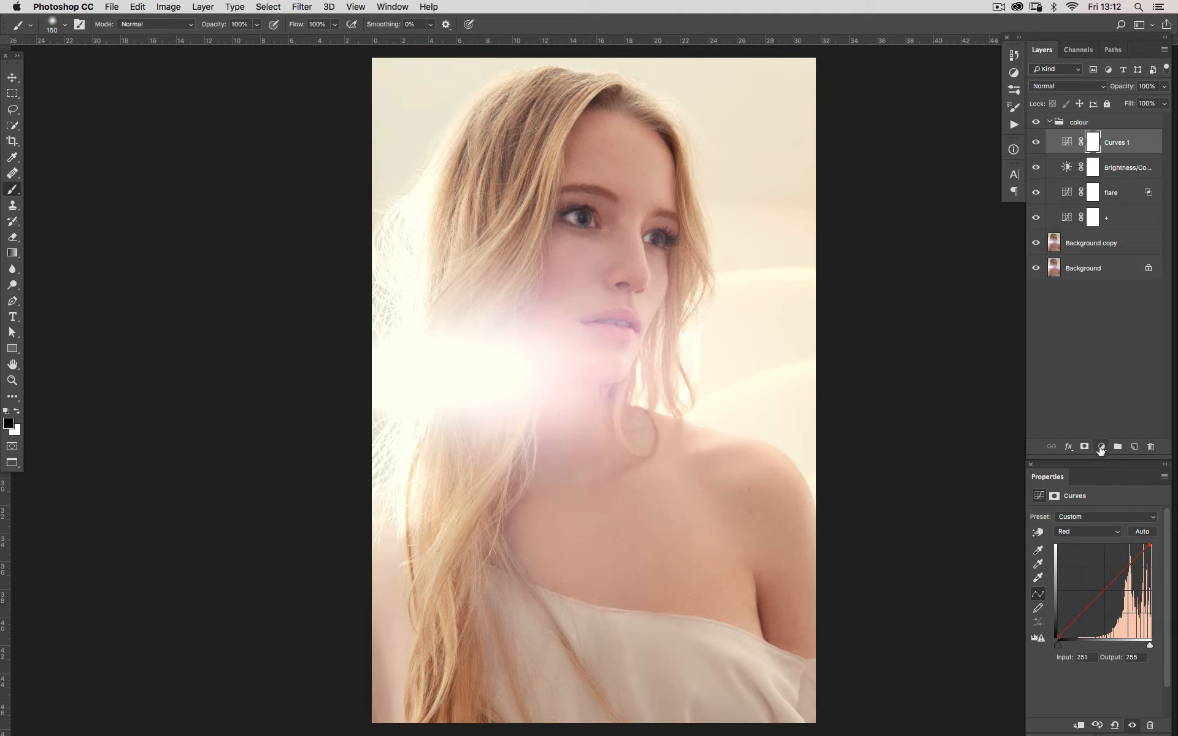
# Add another Curves adjustment above Curves 1 and raise the Blue channel's shadow point at input 0 to output 10
pyautogui.click(1100, 448)
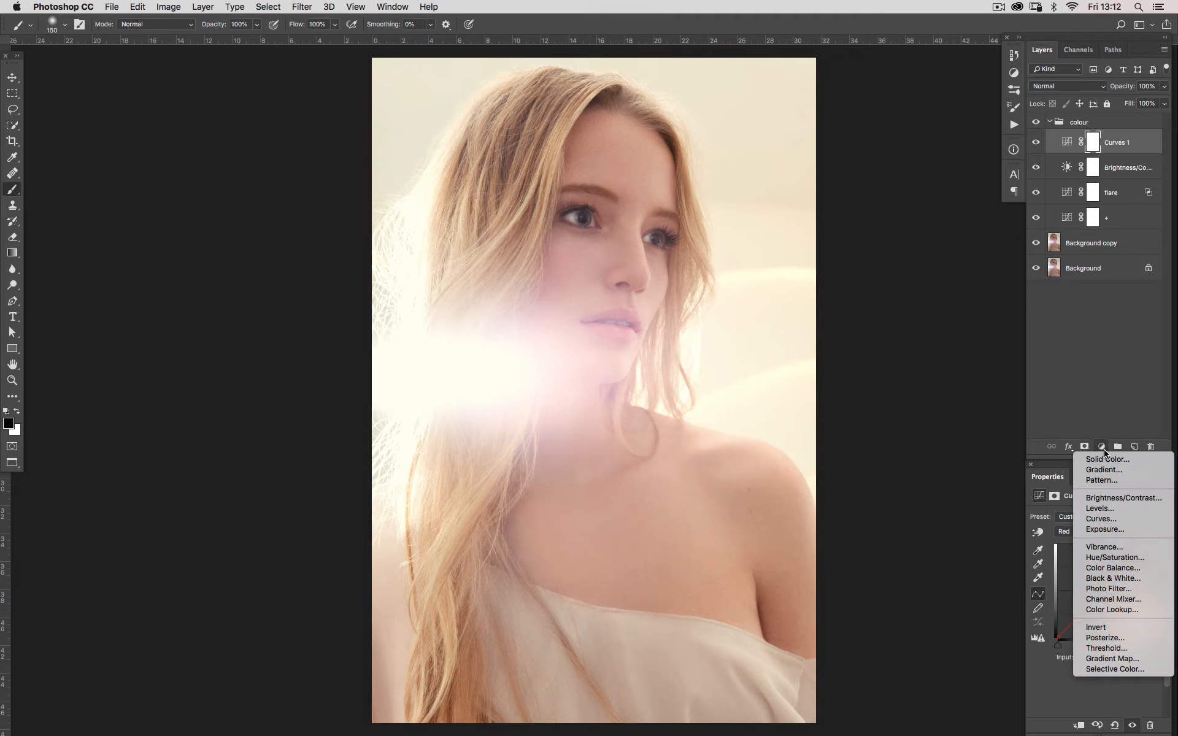
pyautogui.click(1112, 523)
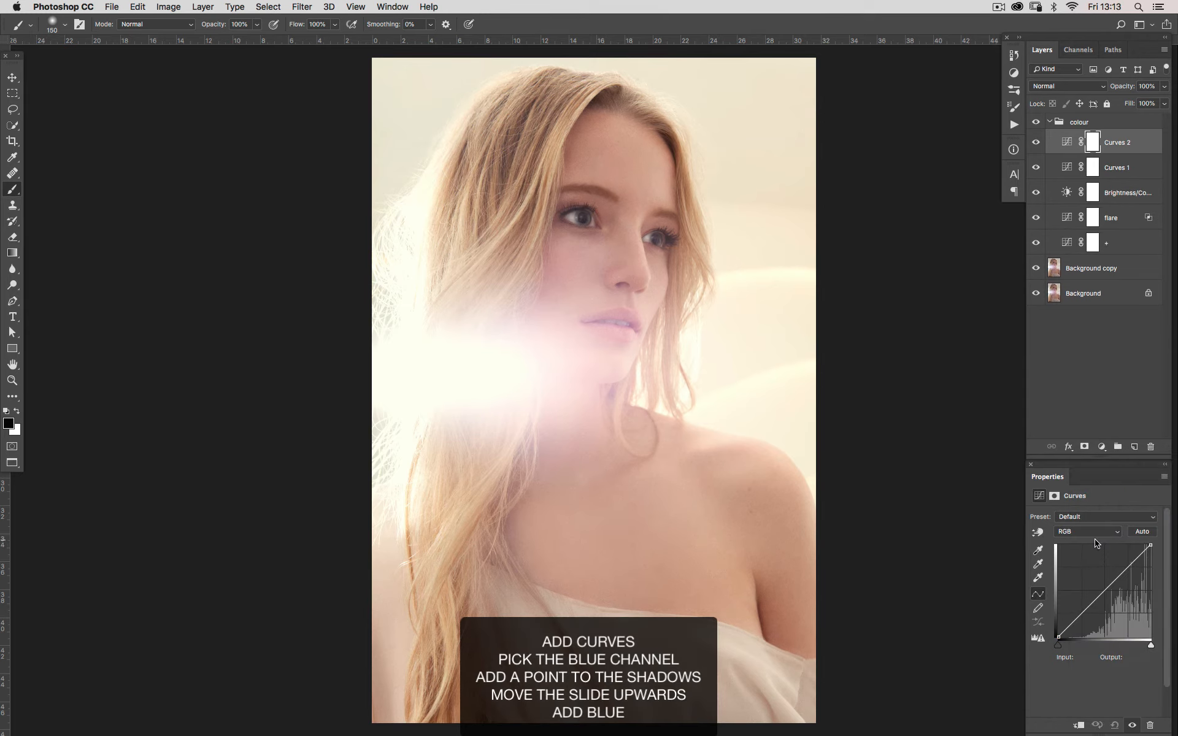
pyautogui.click(1094, 531)
pyautogui.click(1077, 559)
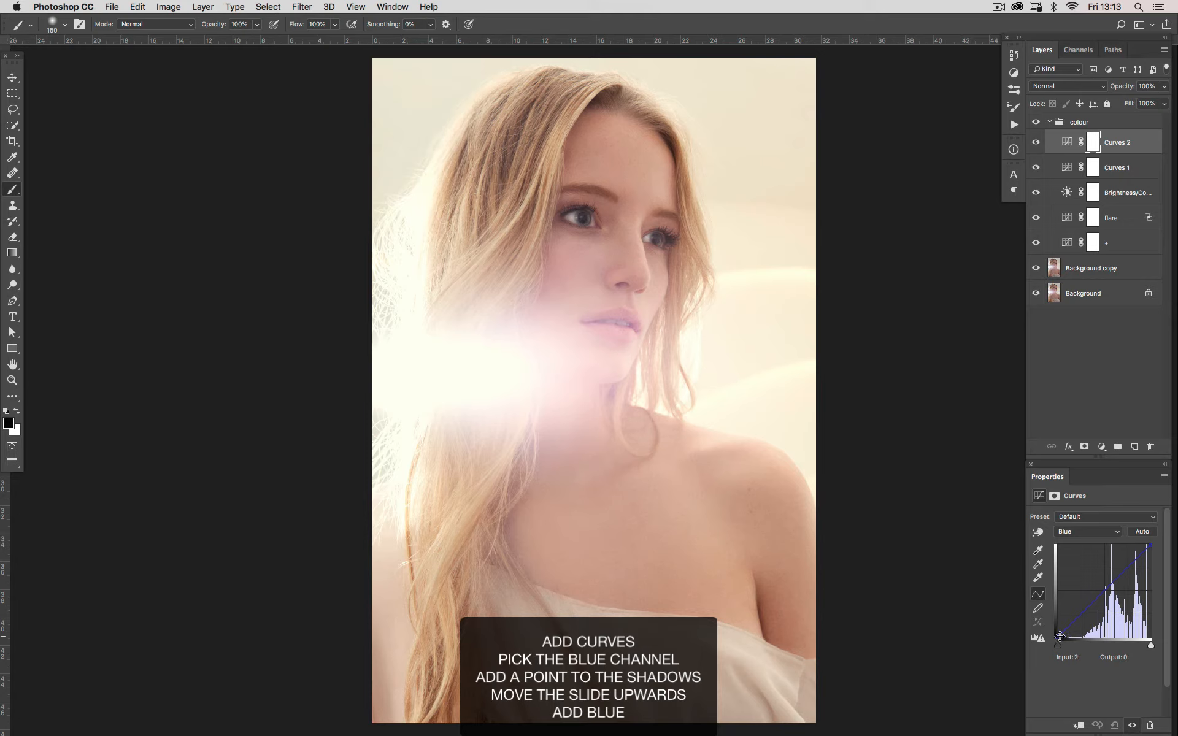
pyautogui.click(1059, 636)
pyautogui.press('Up')
pyautogui.press('Up')
pyautogui.press('Up')
pyautogui.press('Up')
pyautogui.press('Up')
pyautogui.press('Up')
pyautogui.press('Up')
pyautogui.press('Up')
pyautogui.press('Up')
pyautogui.press('Up')
pyautogui.press('Up')
pyautogui.press('Up')
pyautogui.press('Up')
pyautogui.press('Up')
pyautogui.press('Up')
pyautogui.press('Up')
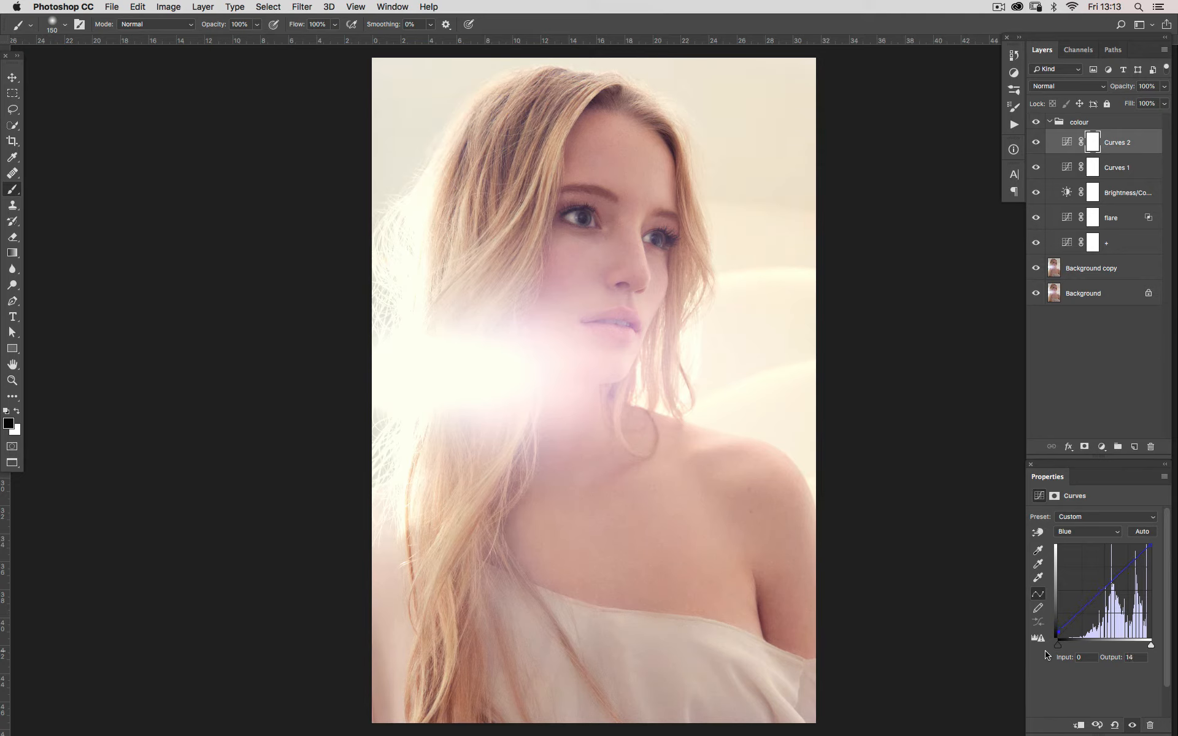
# Compare the image with and without Curves 2, and reduce its Blue channel shadow point to output 8
pyautogui.click(1036, 151)
pyautogui.click(1037, 152)
pyautogui.click(1034, 143)
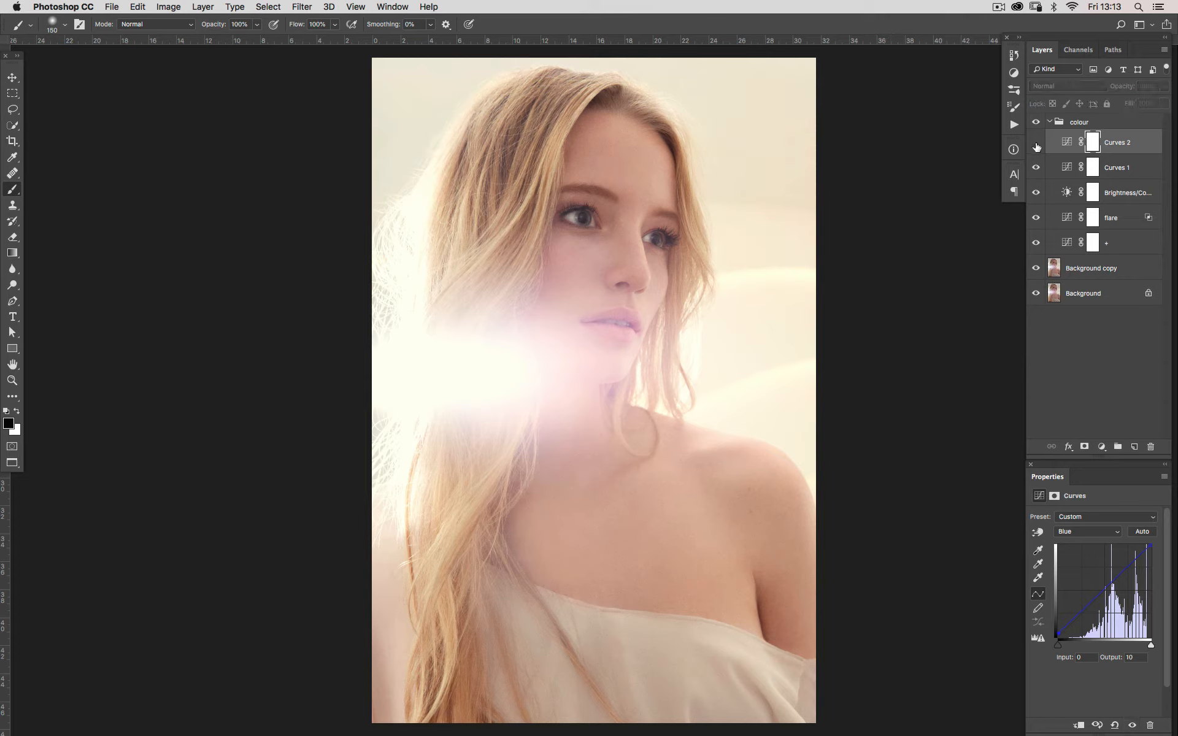
pyautogui.click(1034, 143)
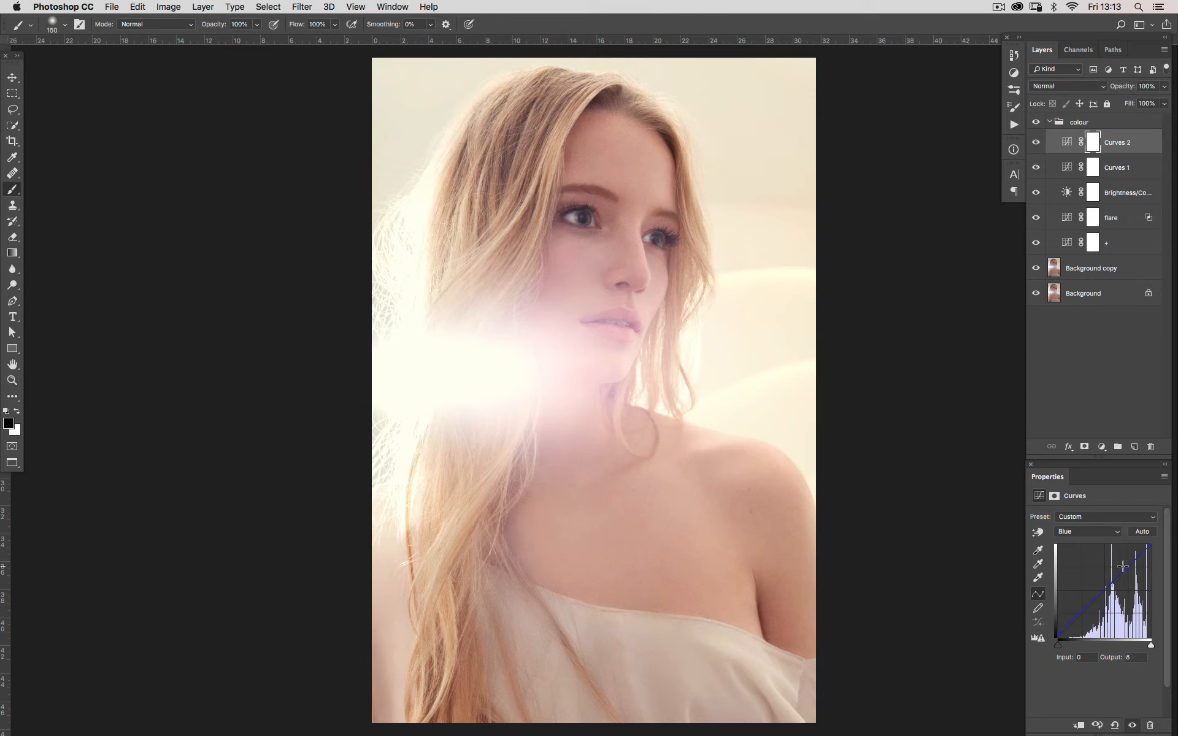
pyautogui.click(1035, 144)
pyautogui.click(1035, 144)
pyautogui.click(1036, 144)
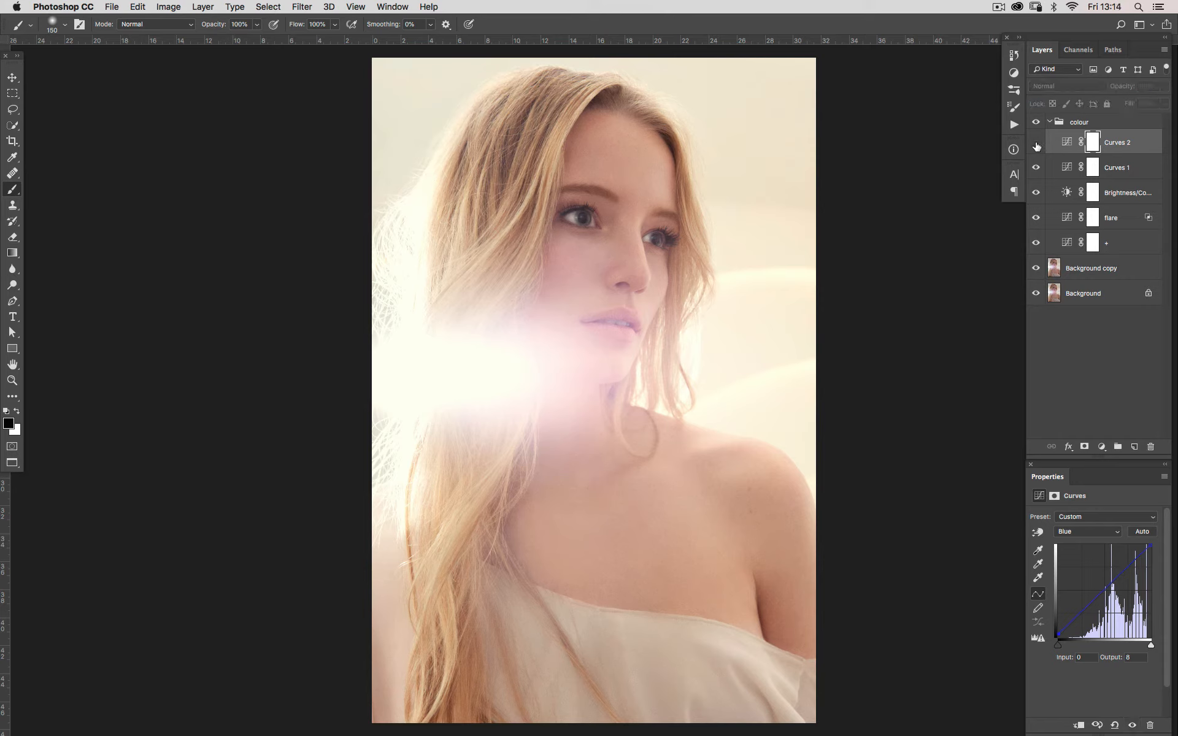
pyautogui.click(1035, 143)
pyautogui.click(1036, 144)
pyautogui.click(1035, 143)
# Compare the image with and without the whole colour group
pyautogui.click(1035, 122)
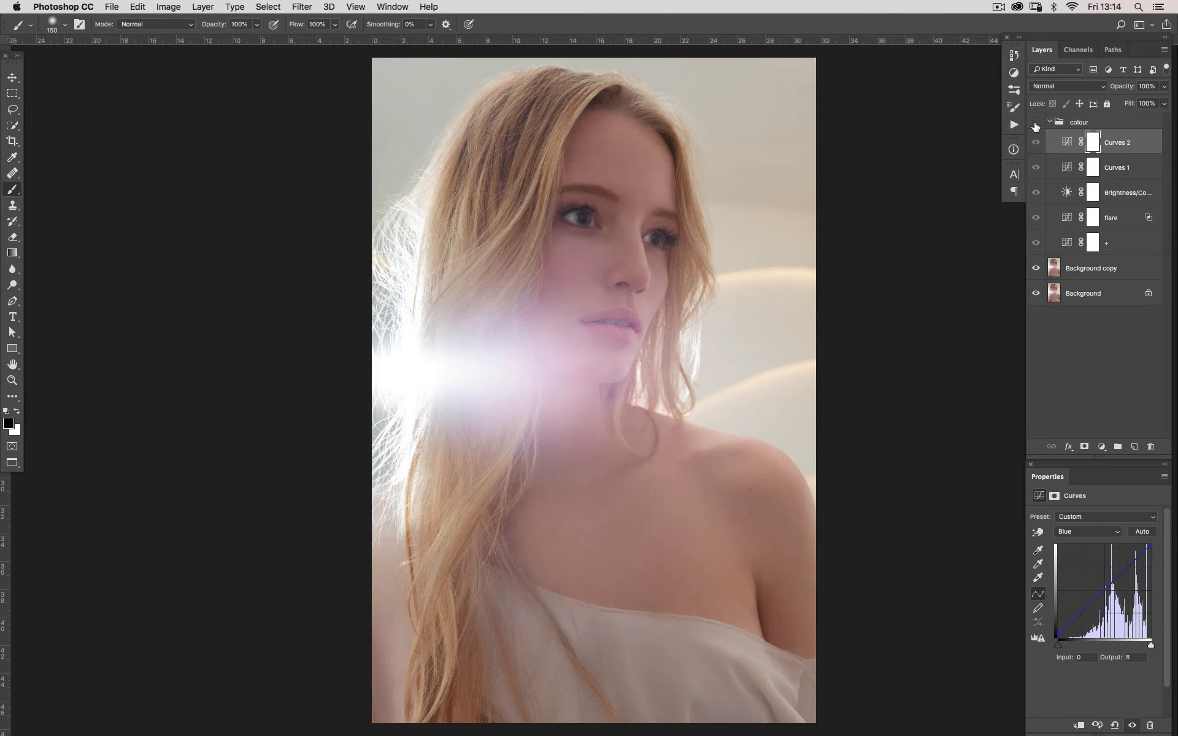
pyautogui.click(1036, 123)
pyautogui.click(1035, 123)
pyautogui.click(1036, 123)
pyautogui.click(1035, 123)
pyautogui.click(1036, 124)
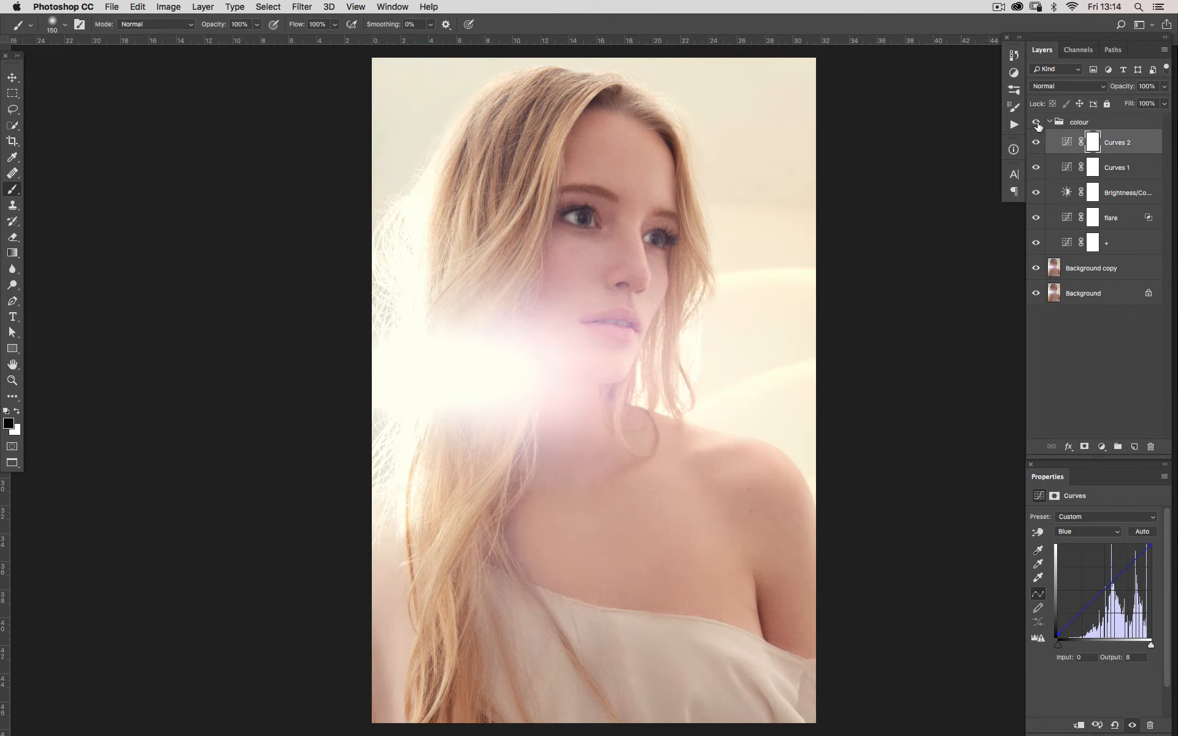
pyautogui.click(1035, 123)
pyautogui.click(1036, 123)
pyautogui.click(1036, 123)
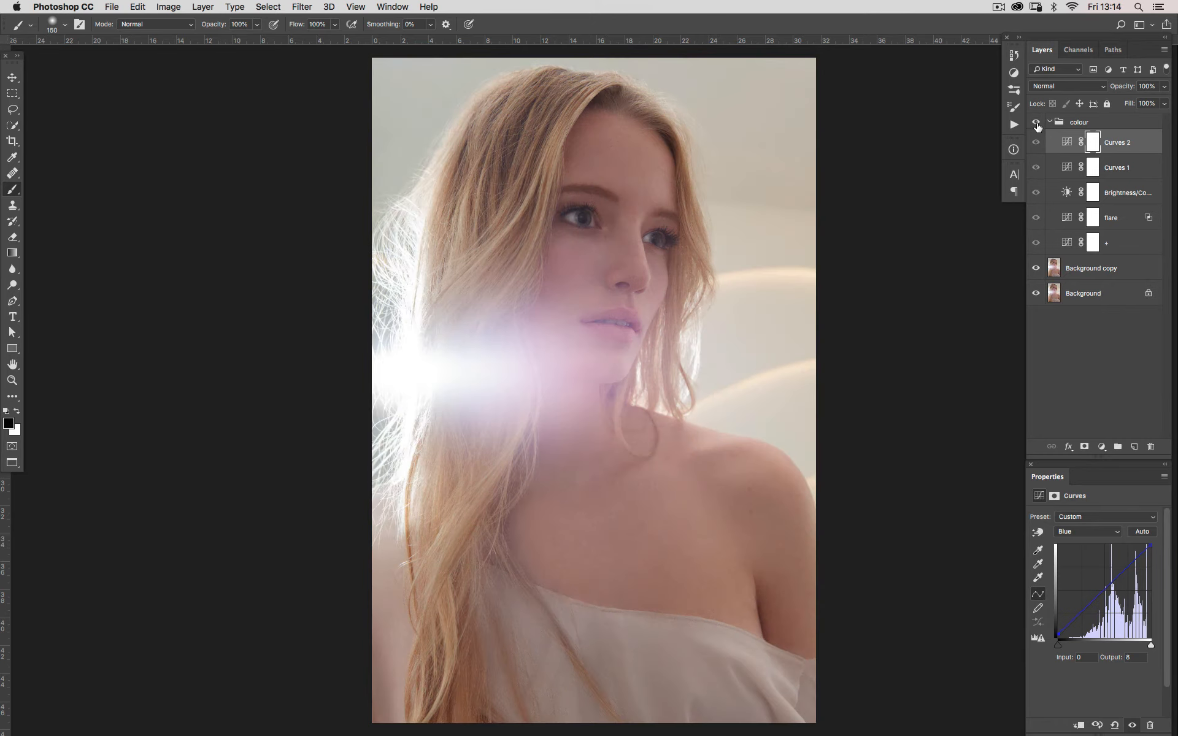
pyautogui.click(1036, 123)
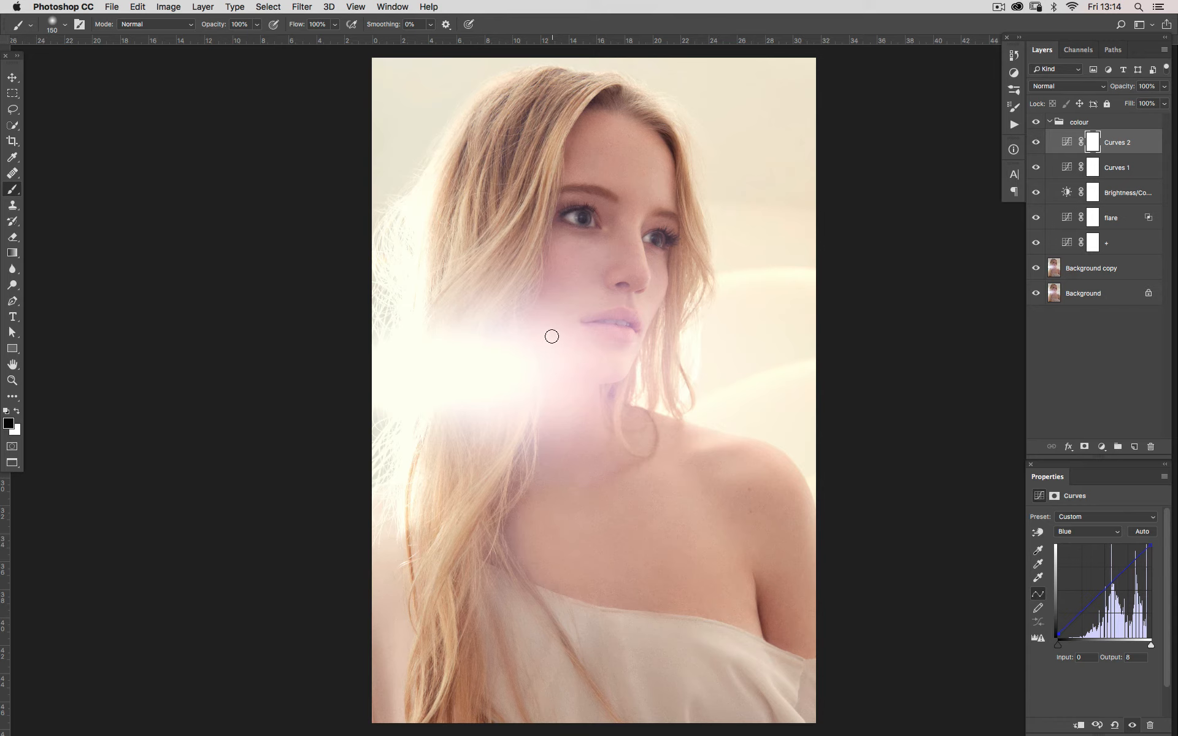
# Draw a lasso selection around both eyes and add a Curves adjustment masked to that area above Curves 2
pyautogui.press('q')
pyautogui.press('q')
pyautogui.click(1093, 143)
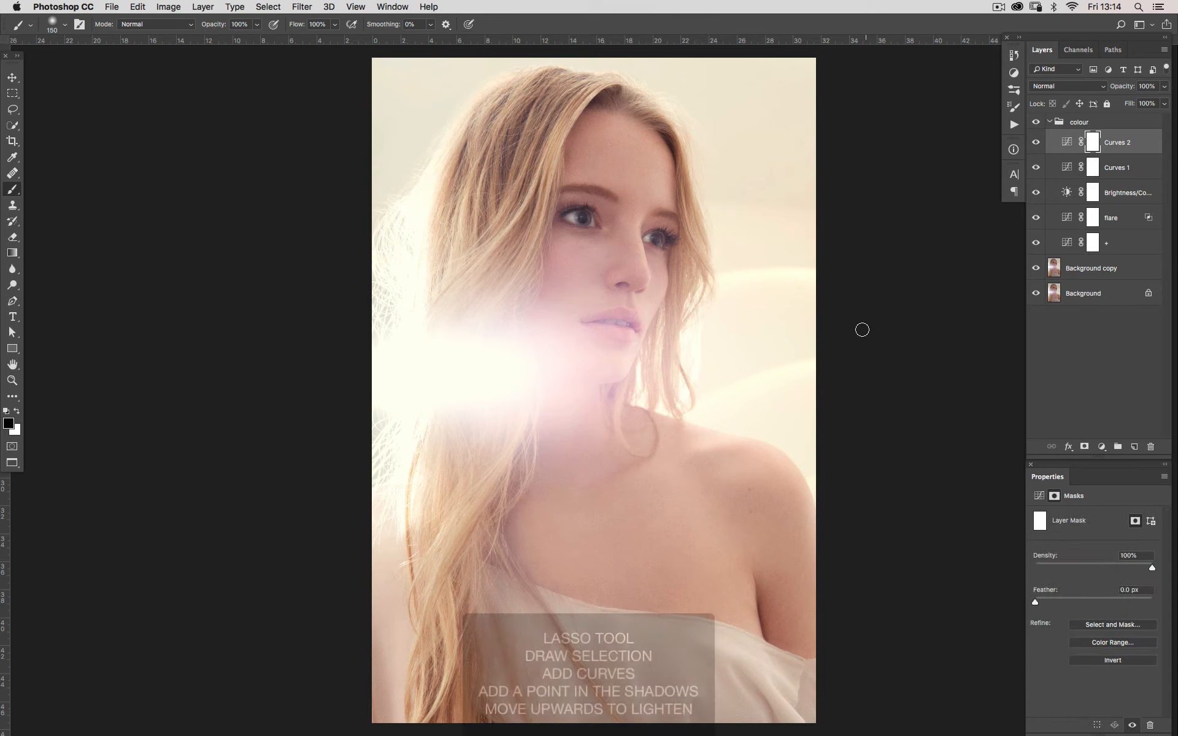
pyautogui.press('l')
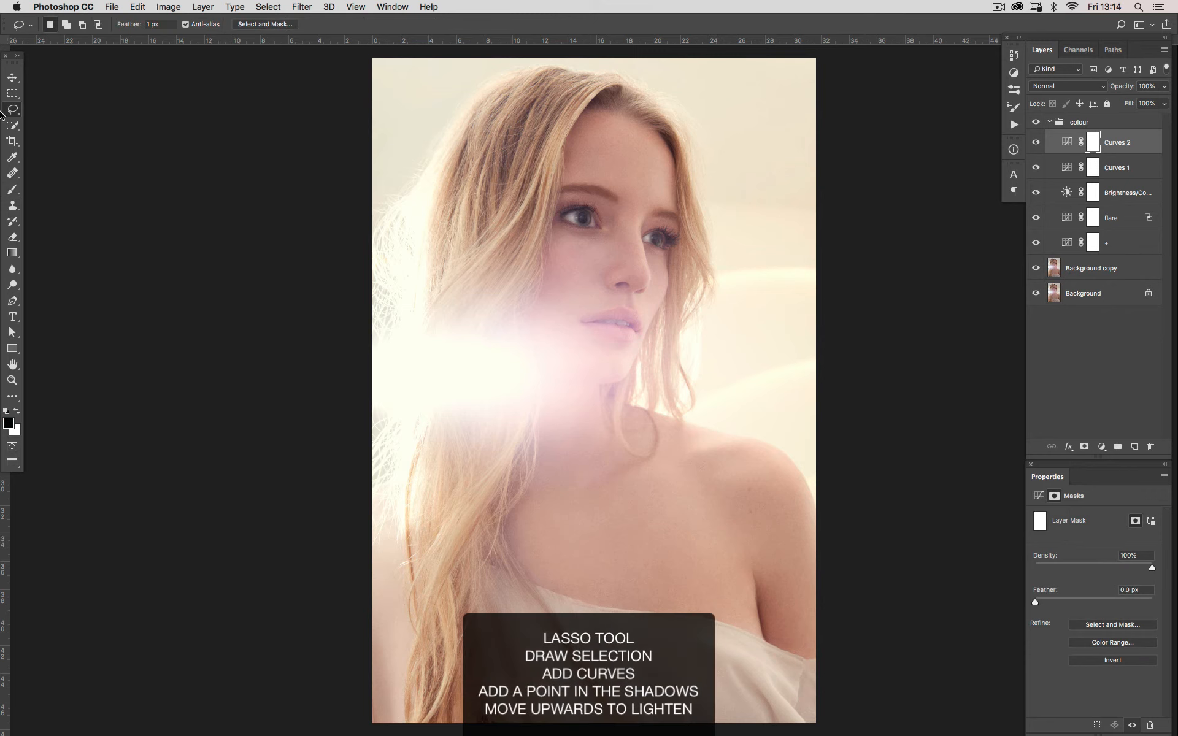
pyautogui.moveTo(554, 187)
pyautogui.mouseDown()
pyautogui.moveTo(583, 267)
pyautogui.moveTo(705, 218)
pyautogui.moveTo(571, 172)
pyautogui.moveTo(530, 218)
pyautogui.mouseUp()
pyautogui.click(1102, 447)
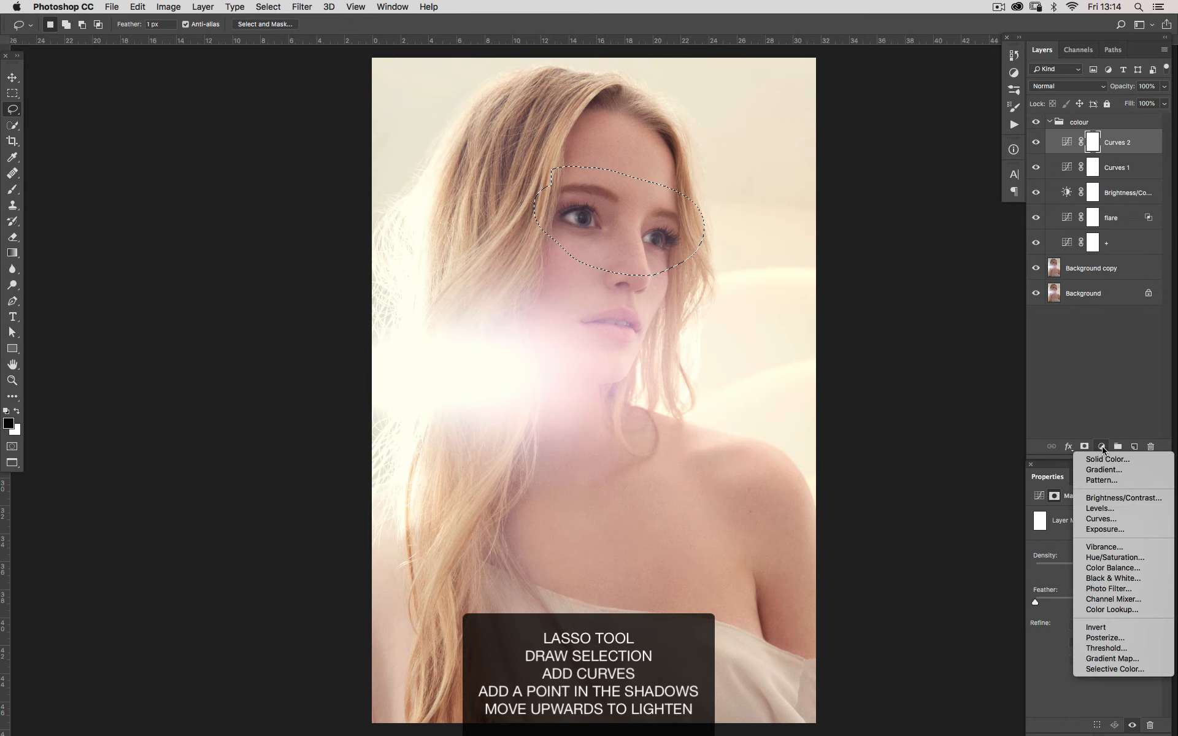
pyautogui.click(1102, 518)
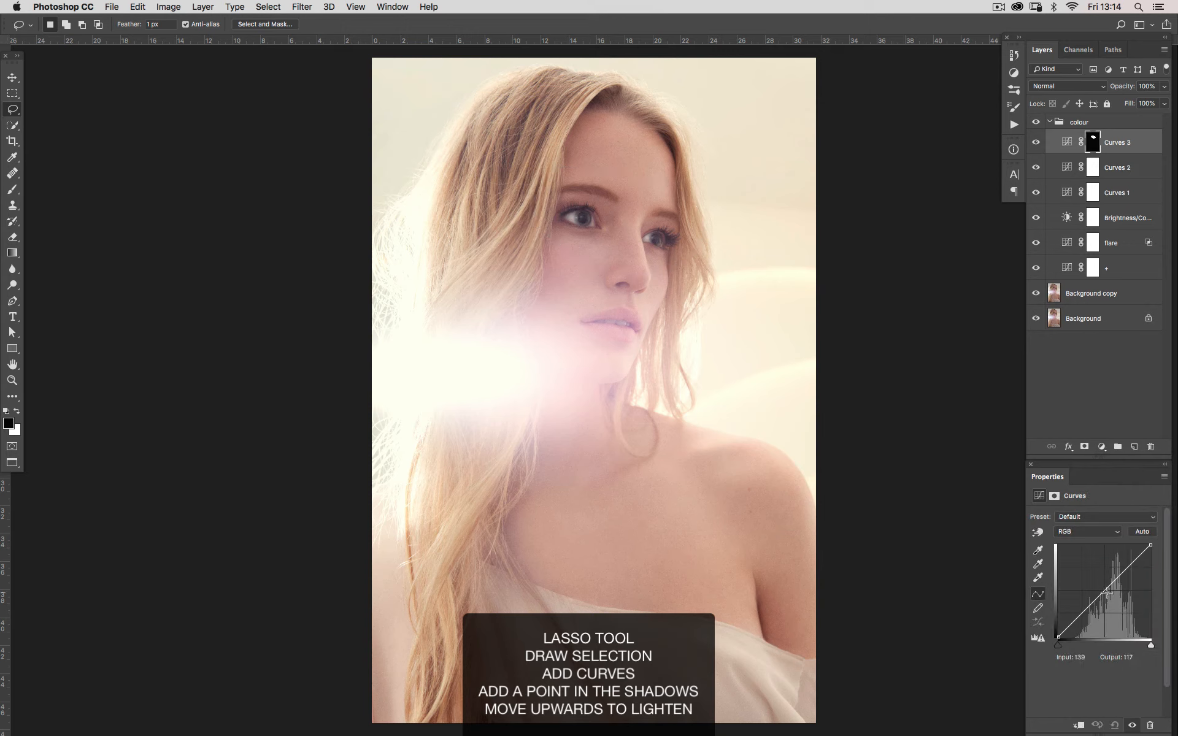
# In Curves 3, move an RGB shadow point to input 62, output 67, and a Red midtone point to input 130, output 125
pyautogui.click(1081, 614)
pyautogui.moveTo(1081, 614); pyautogui.dragTo(1080, 613)
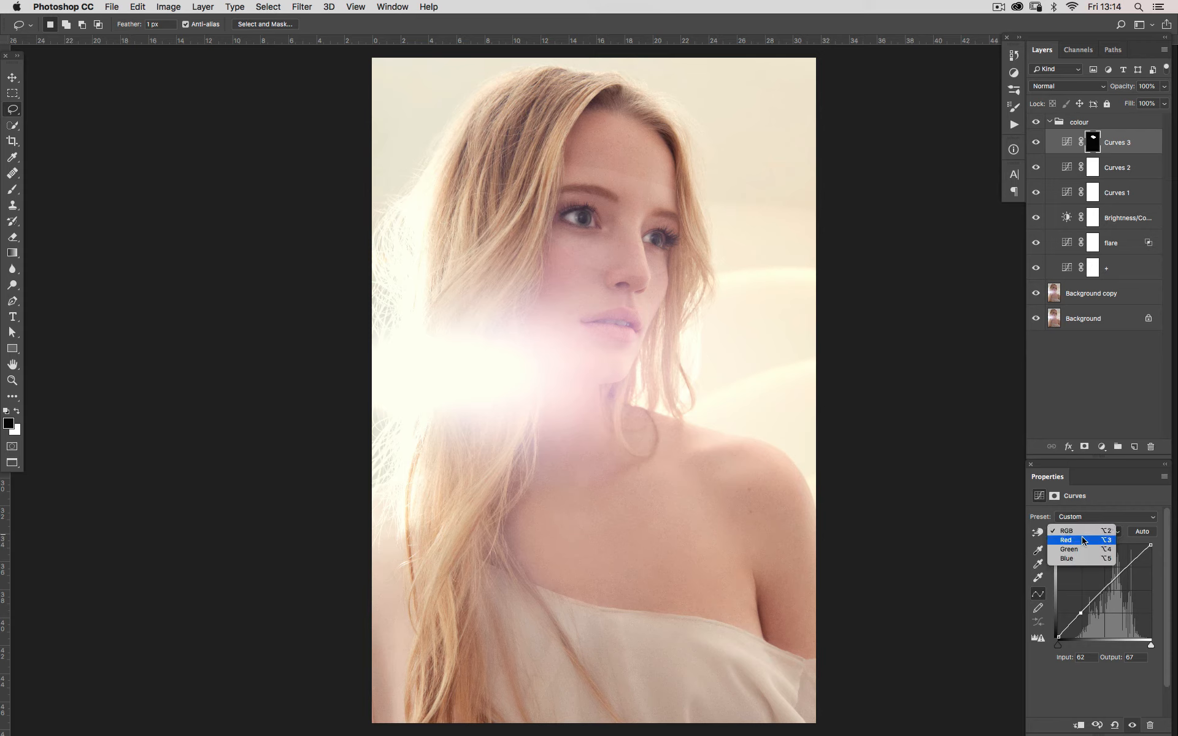
pyautogui.click(1079, 539)
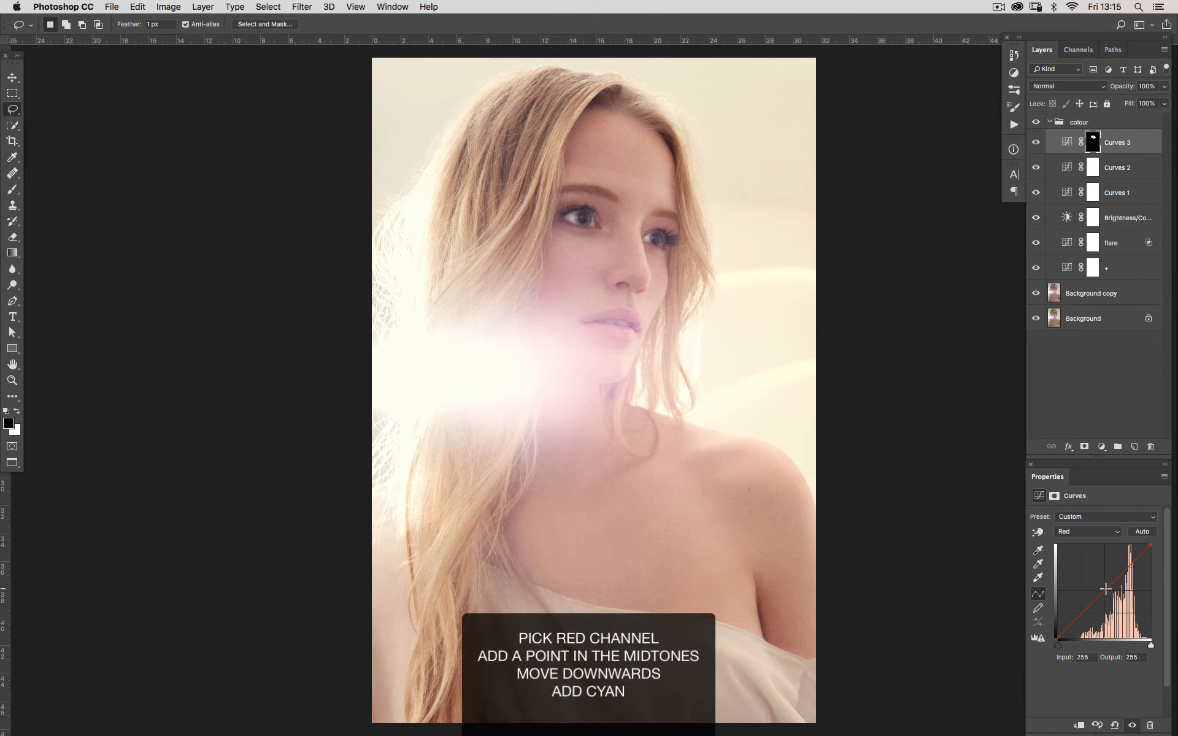
pyautogui.moveTo(1106, 589); pyautogui.dragTo(1105, 593)
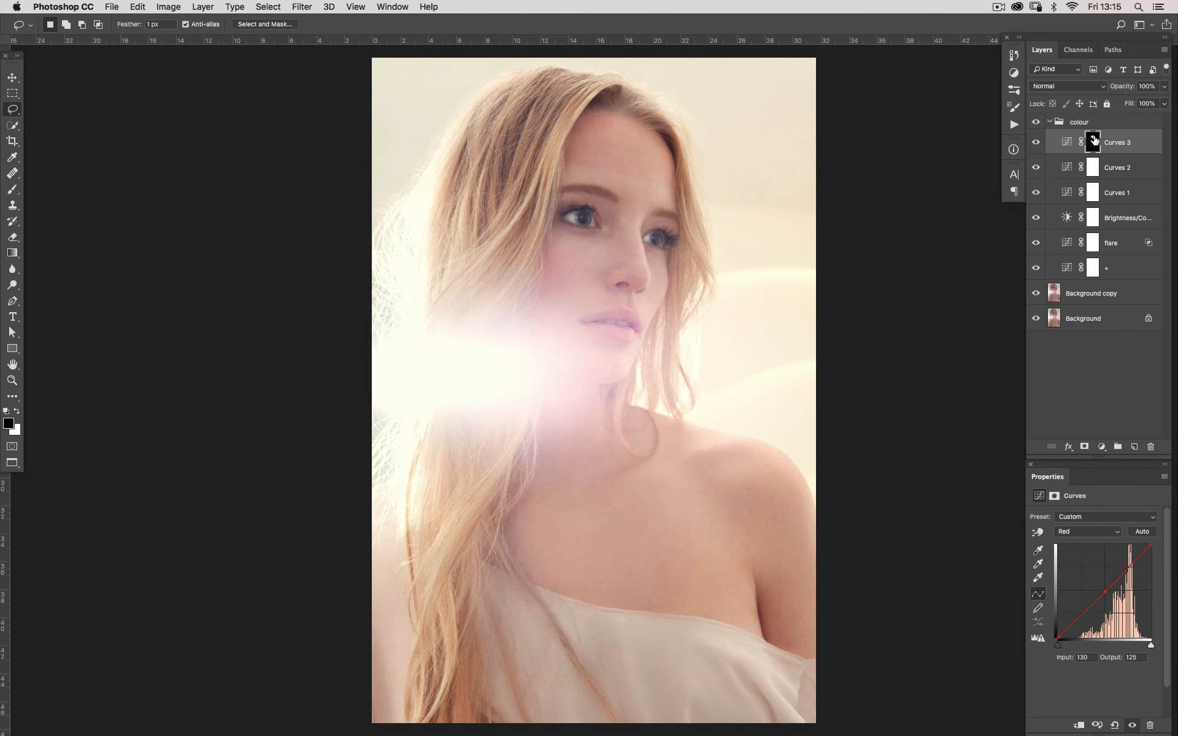
# Fill the Curves 3 mask with black and paint the effect back over the eyes with a white 175 px brush
pyautogui.click(1094, 141)
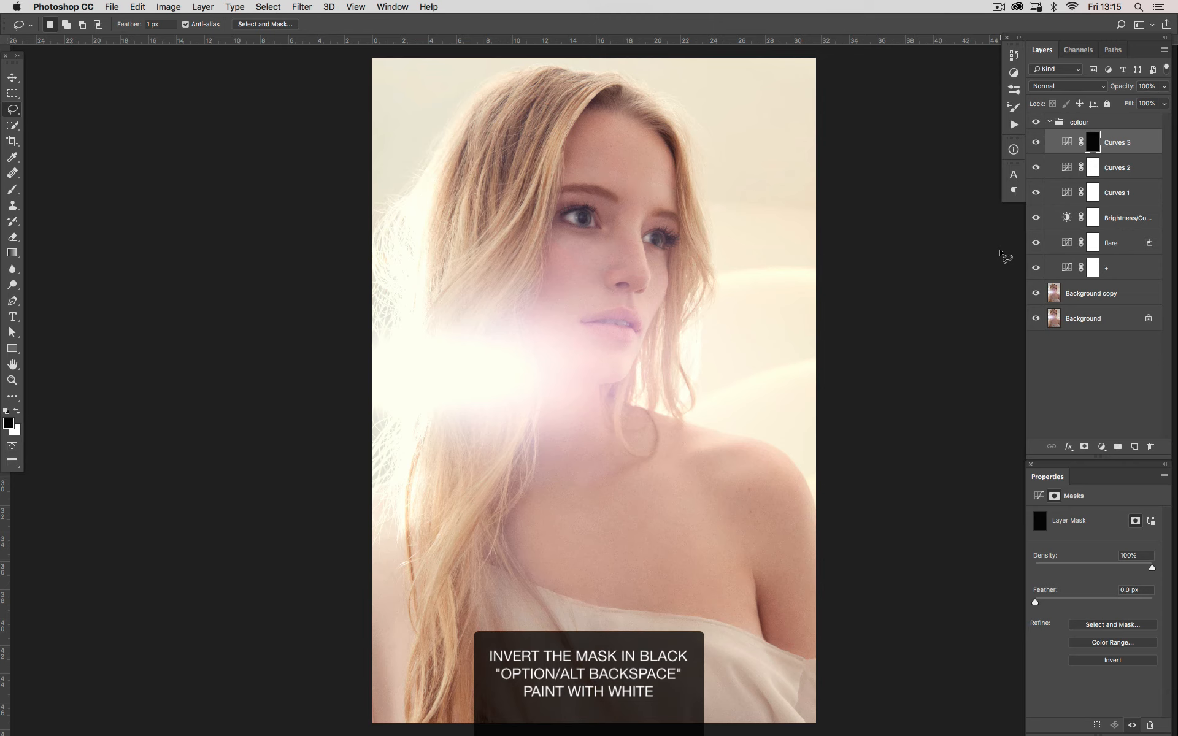
pyautogui.press('b')
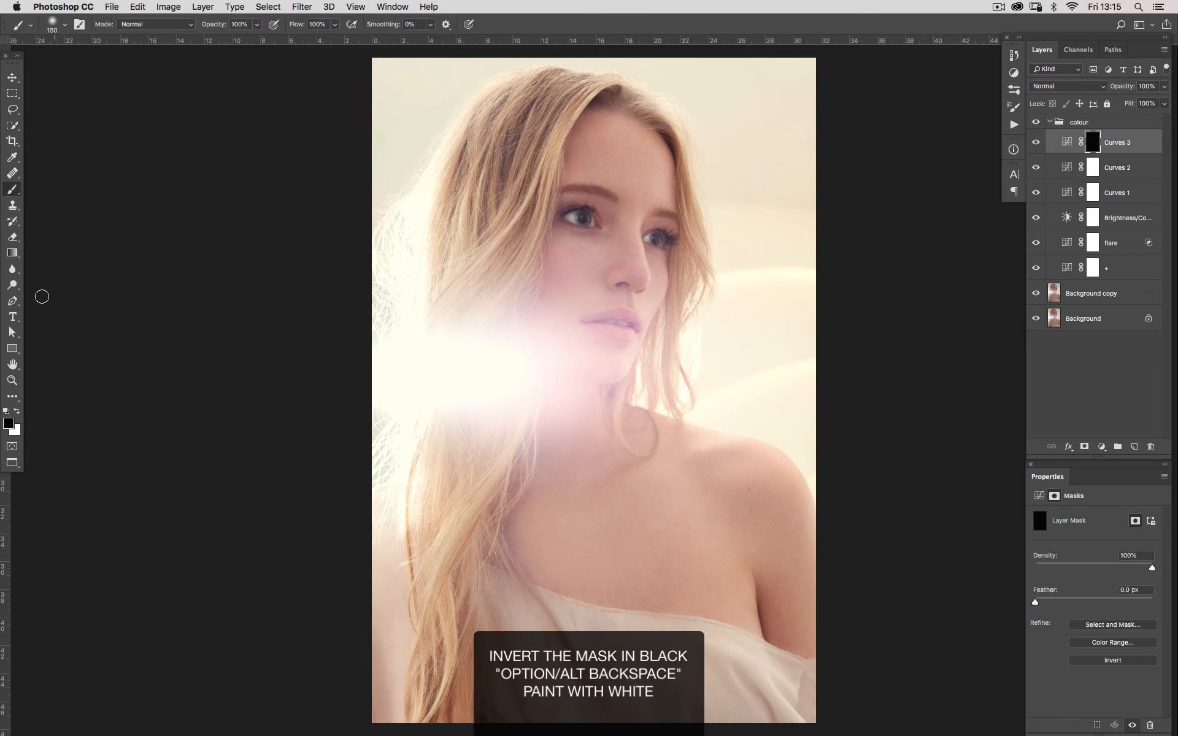
pyautogui.click(19, 412)
pyautogui.press(']')
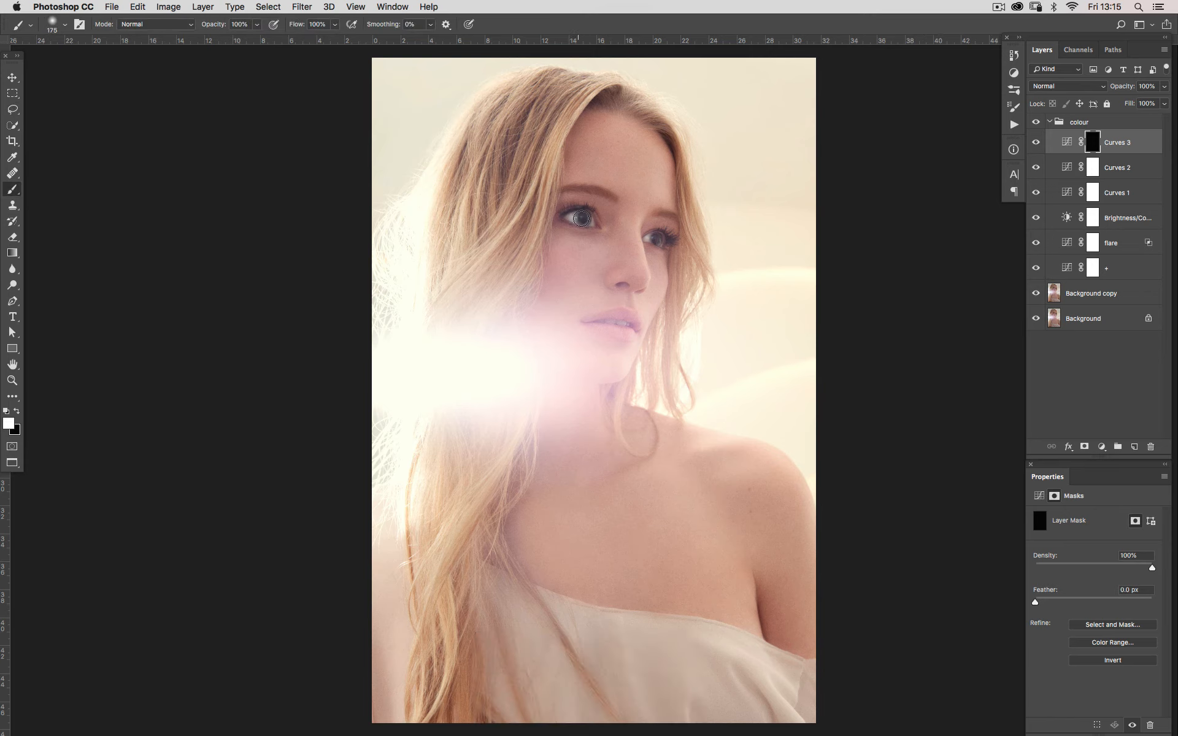
pyautogui.moveTo(581, 218); pyautogui.dragTo(579, 222)
pyautogui.scroll(3, 586, 203)
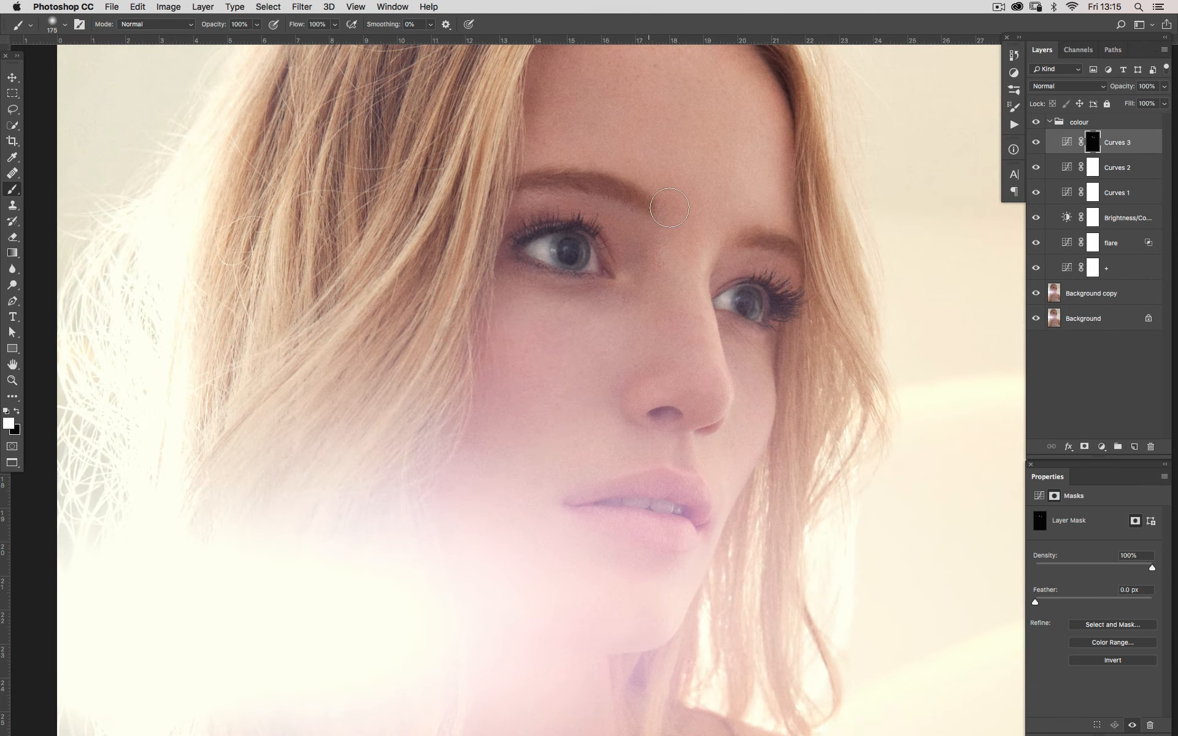
# Check the eye correction on and off and set the Curves 3 opacity to 70%
pyautogui.click(1036, 142)
pyautogui.click(1036, 143)
pyautogui.click(1036, 142)
pyautogui.press('v')
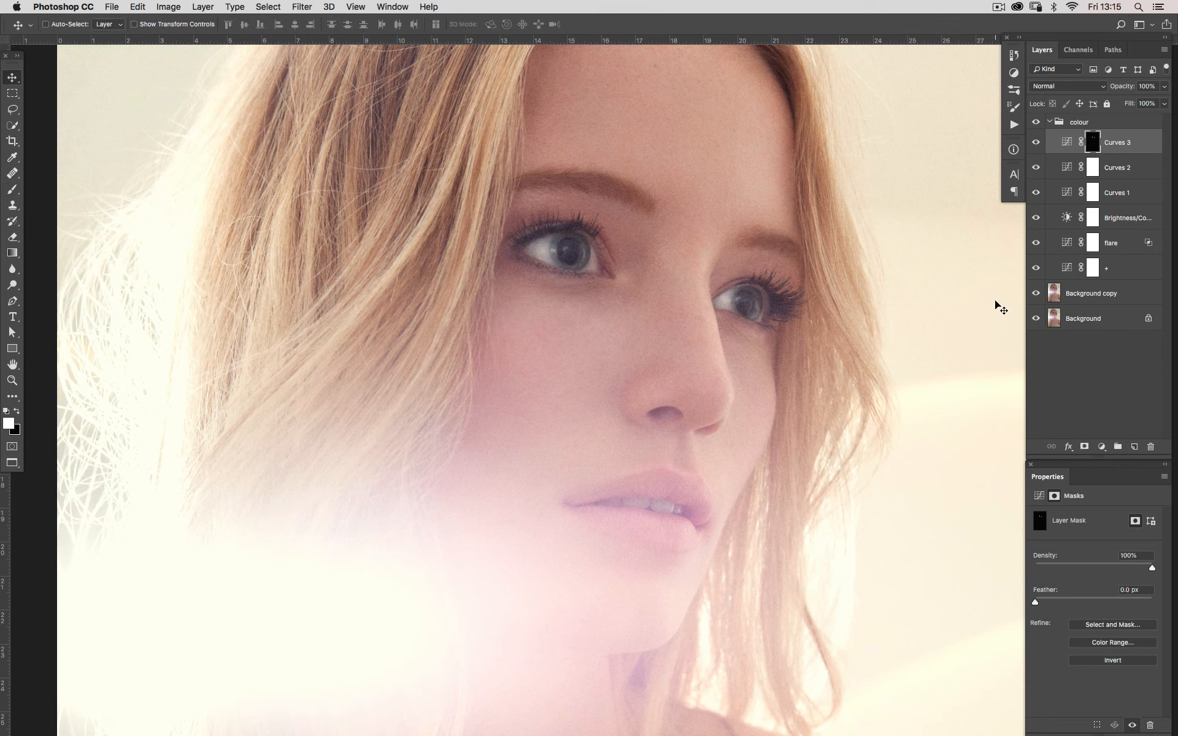
pyautogui.press('7')
pyautogui.press('super+0')
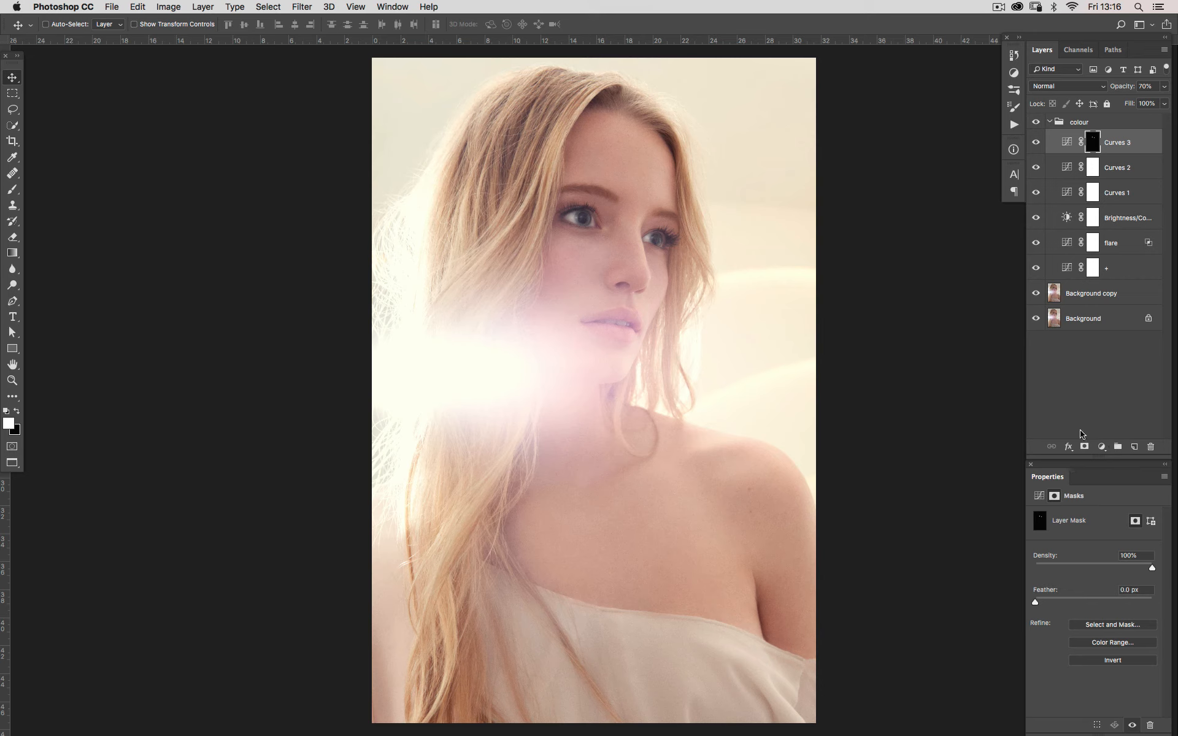
# Add a Hue/Saturation adjustment above Curves 3 and raise the master saturation slightly
pyautogui.click(1101, 447)
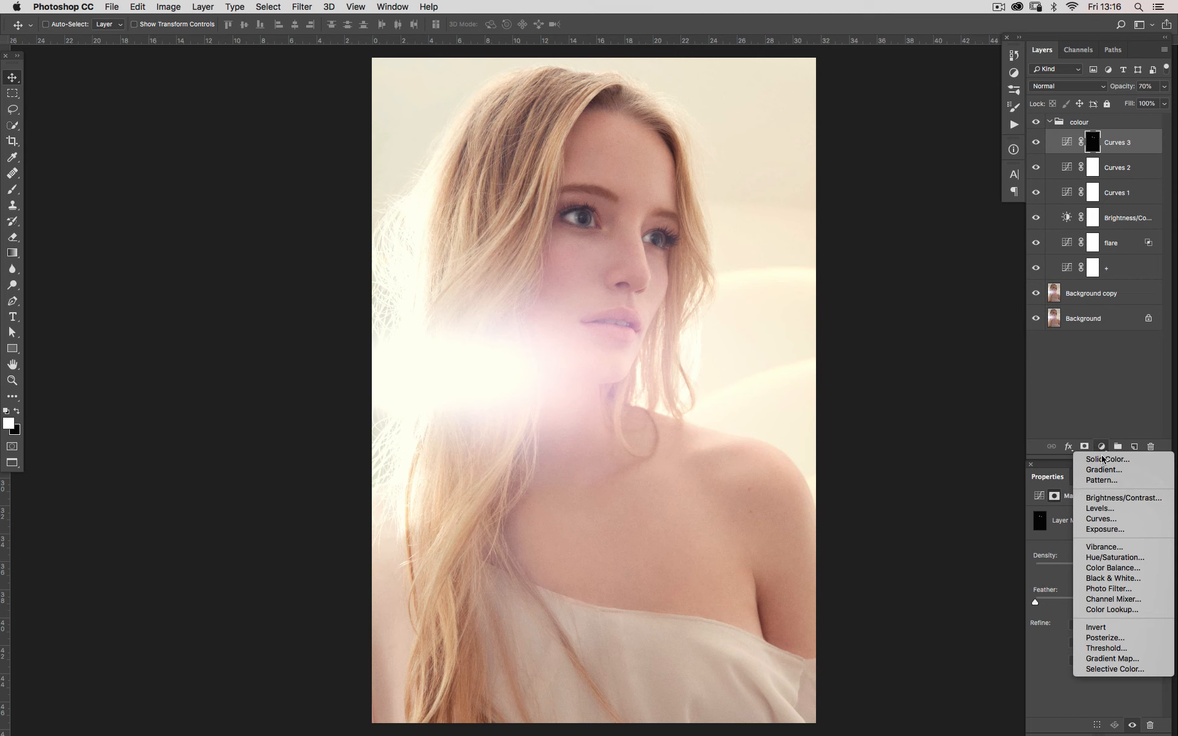
pyautogui.click(1113, 557)
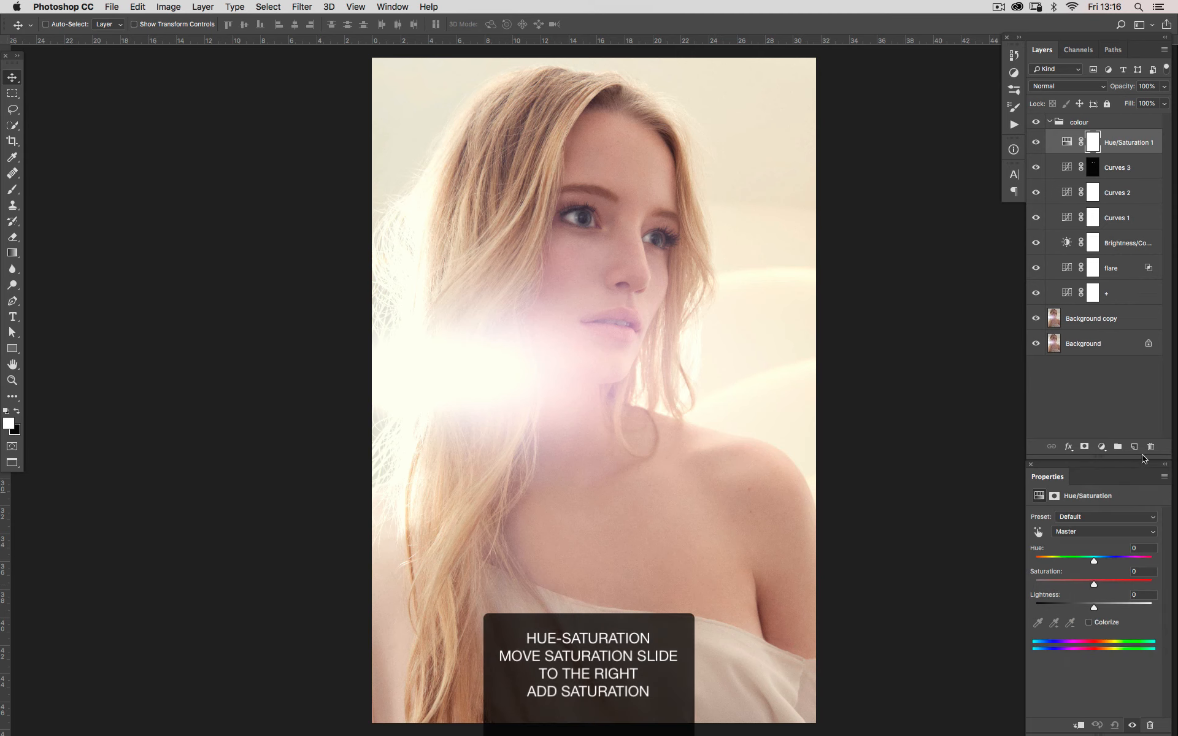
pyautogui.moveTo(1092, 587); pyautogui.dragTo(1096, 587)
# Collapse the colour group and compare the image with and without its full grade
pyautogui.click(1050, 121)
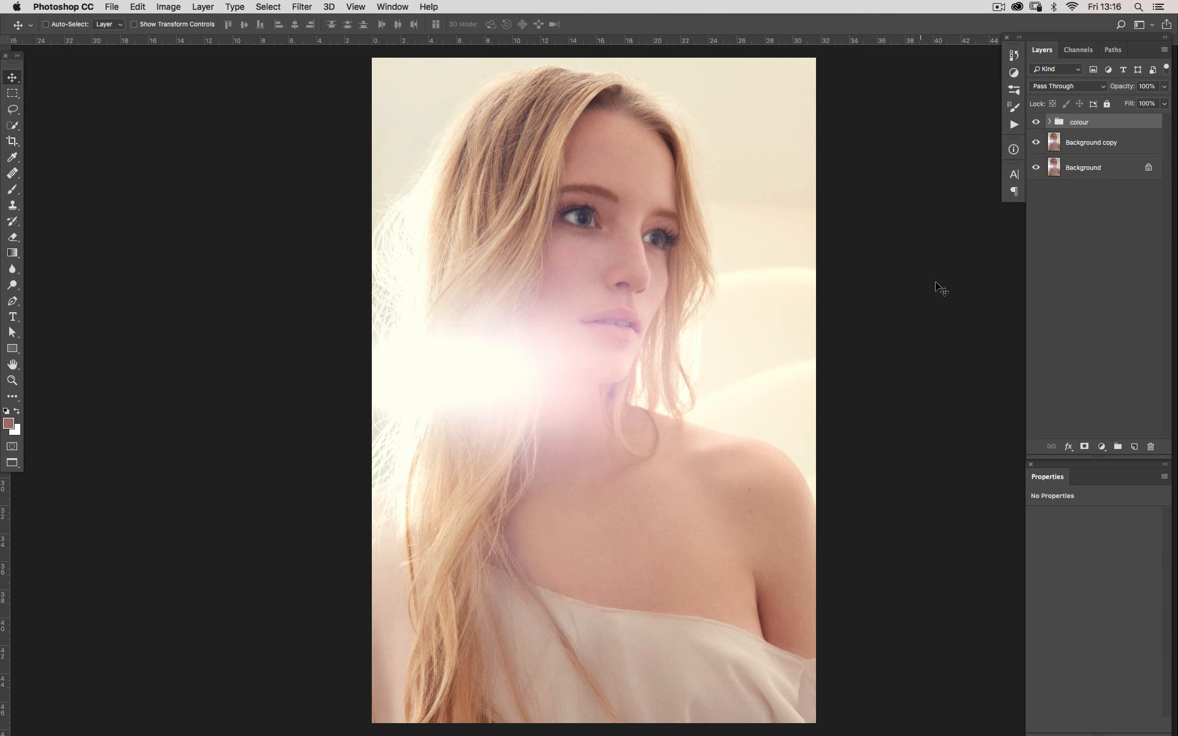
pyautogui.click(1037, 122)
pyautogui.click(1037, 124)
pyautogui.click(1037, 127)
pyautogui.click(1037, 128)
pyautogui.click(1036, 128)
pyautogui.click(1037, 129)
pyautogui.click(1037, 130)
# Lower the colour group's opacity to 89% and compare the image with the group on and off
pyautogui.moveTo(1128, 90)
pyautogui.mouseDown()
pyautogui.moveTo(1108, 93)
pyautogui.moveTo(1120, 90)
pyautogui.mouseUp()
pyautogui.click(1035, 122)
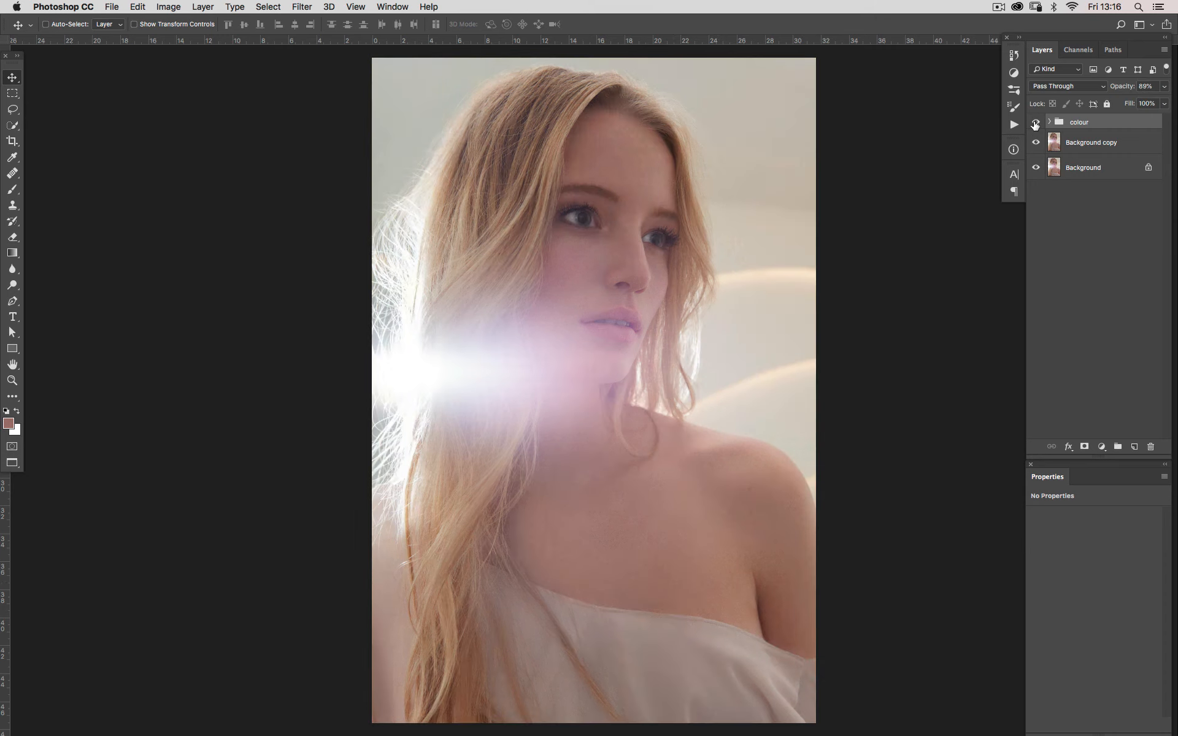
pyautogui.click(1035, 122)
pyautogui.click(1035, 122)
pyautogui.click(1035, 122)
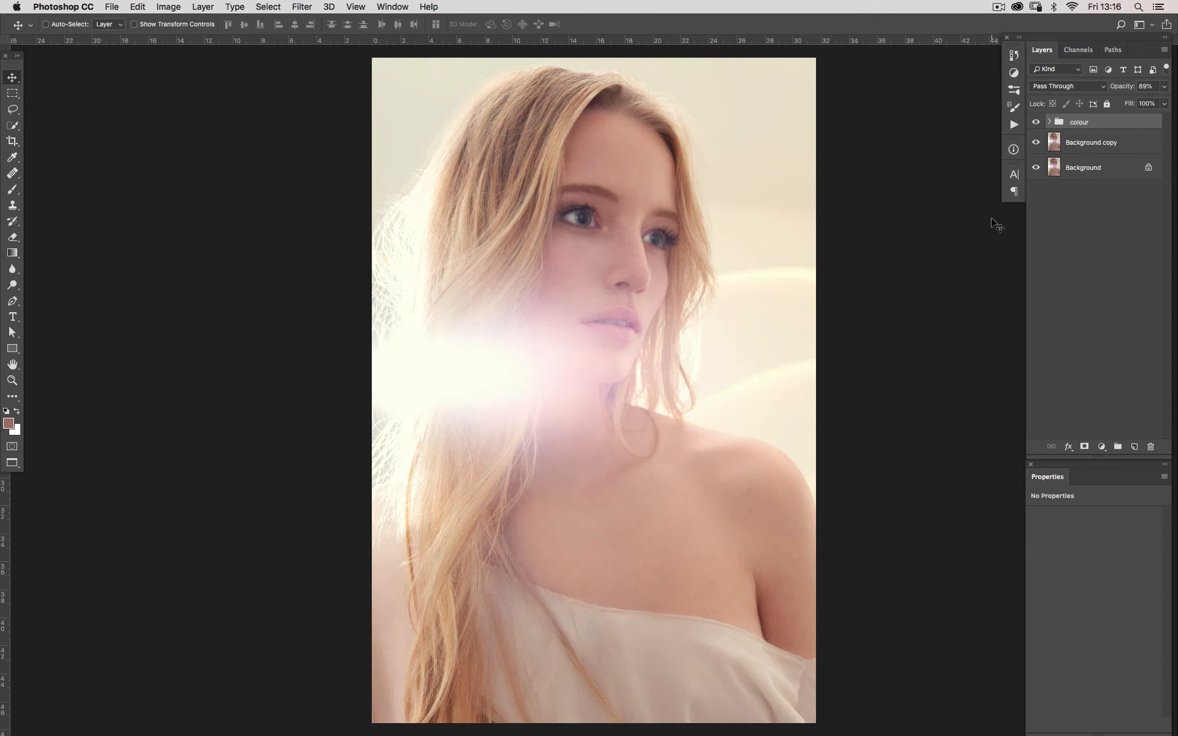